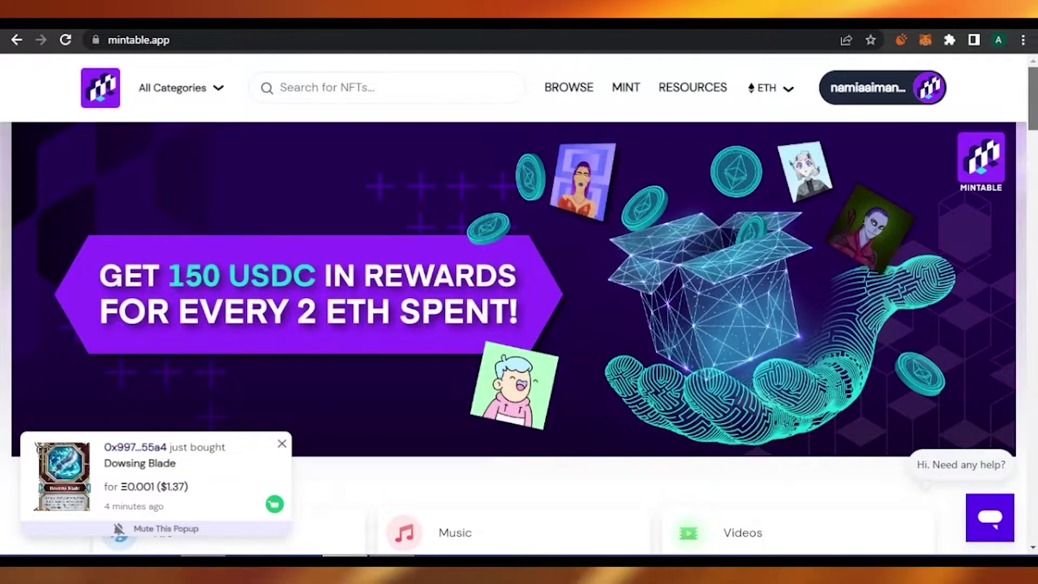
Scroll the Mintable home page briefly and open the account menu.
scroll(519, 297, "down", 3)
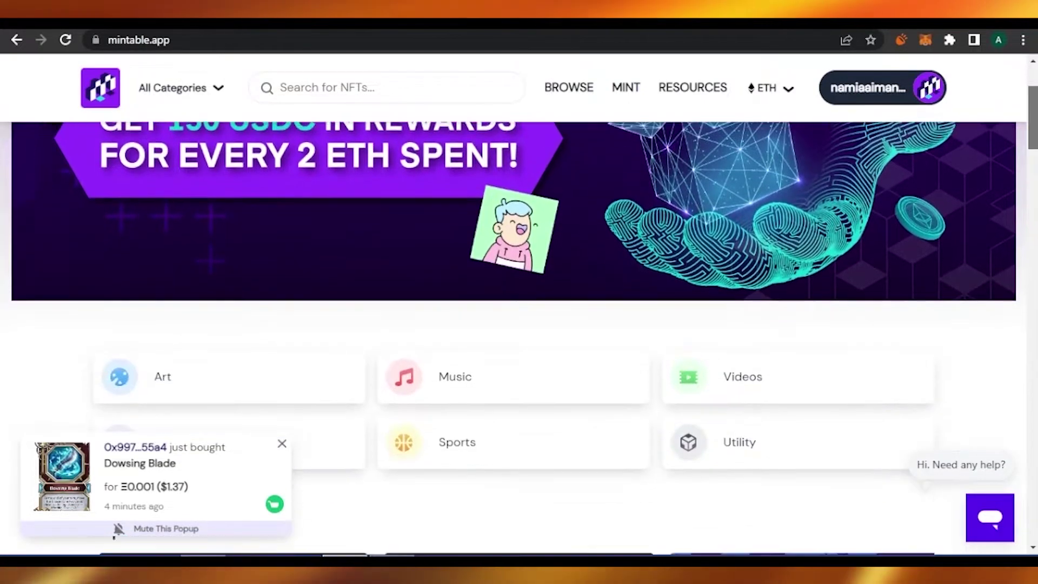
scroll(519, 297, "up", 3)
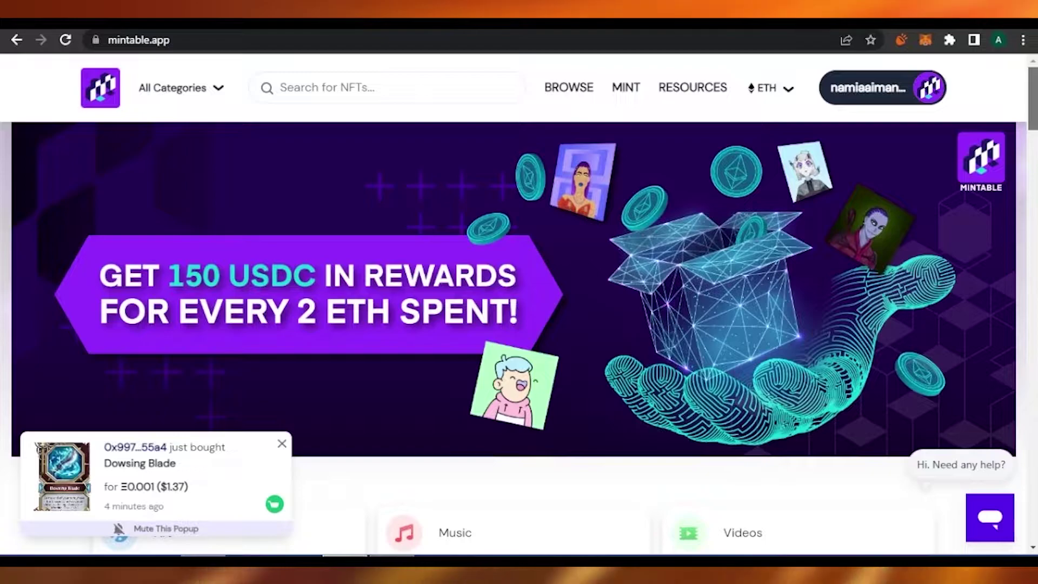
scroll(519, 336, "down", 15)
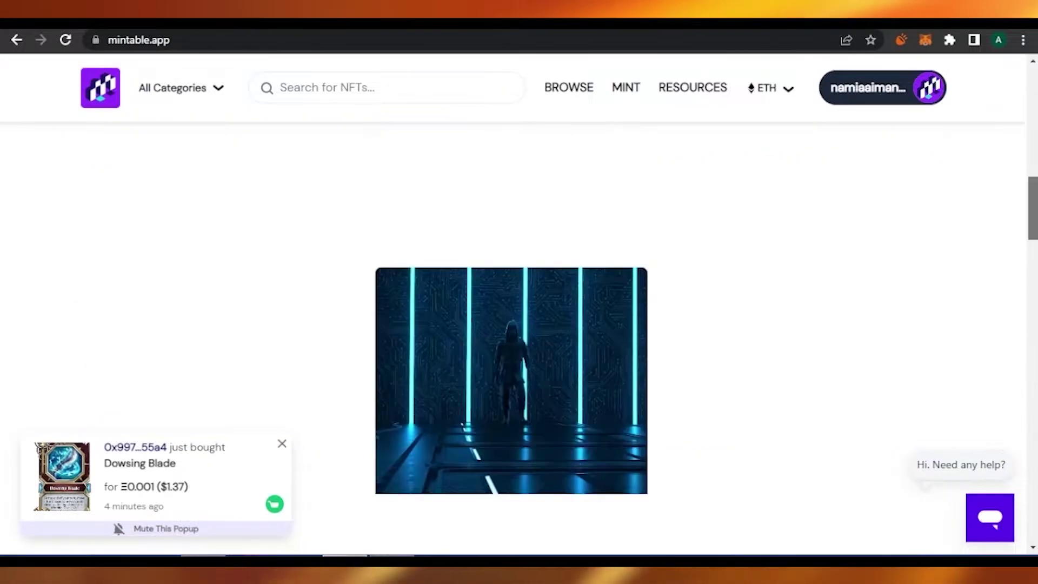
scroll(519, 335, "up", 15)
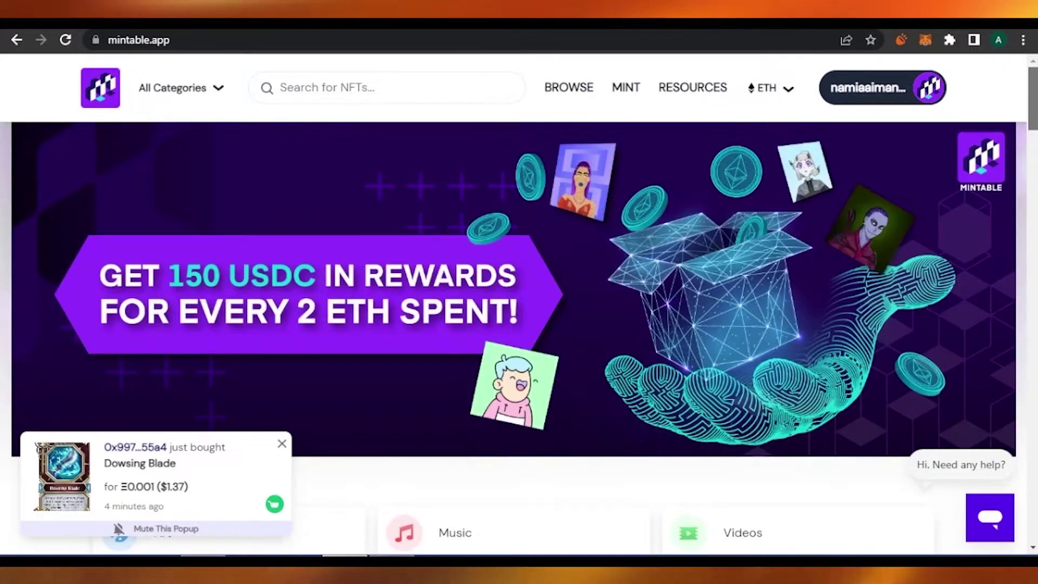
left_click(883, 90)
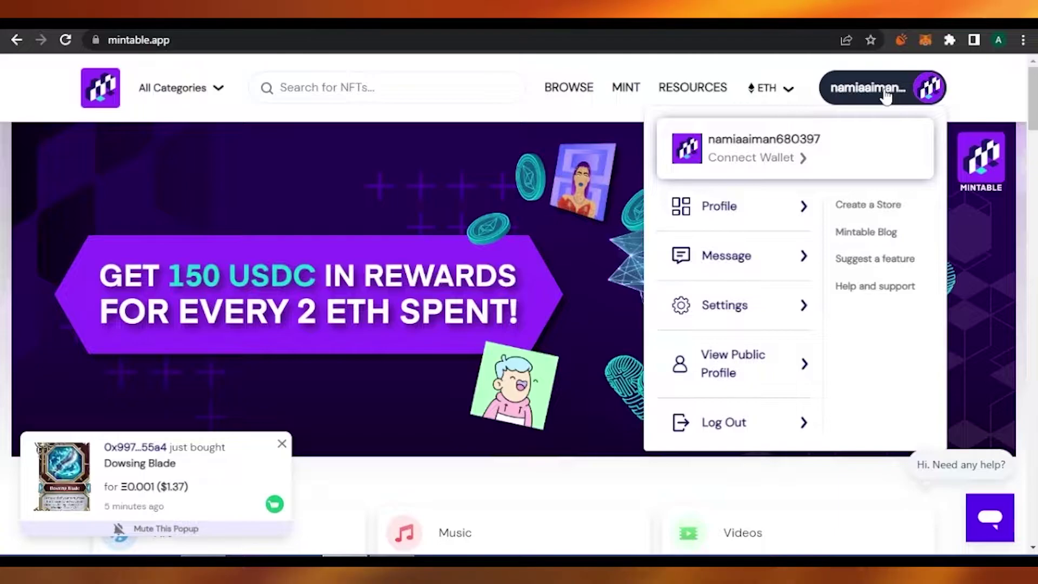
Scroll past Top Collections, Newest NFTs and Promoted Creations to Start Selling Your NFTs.
scroll(519, 335, "down", 10)
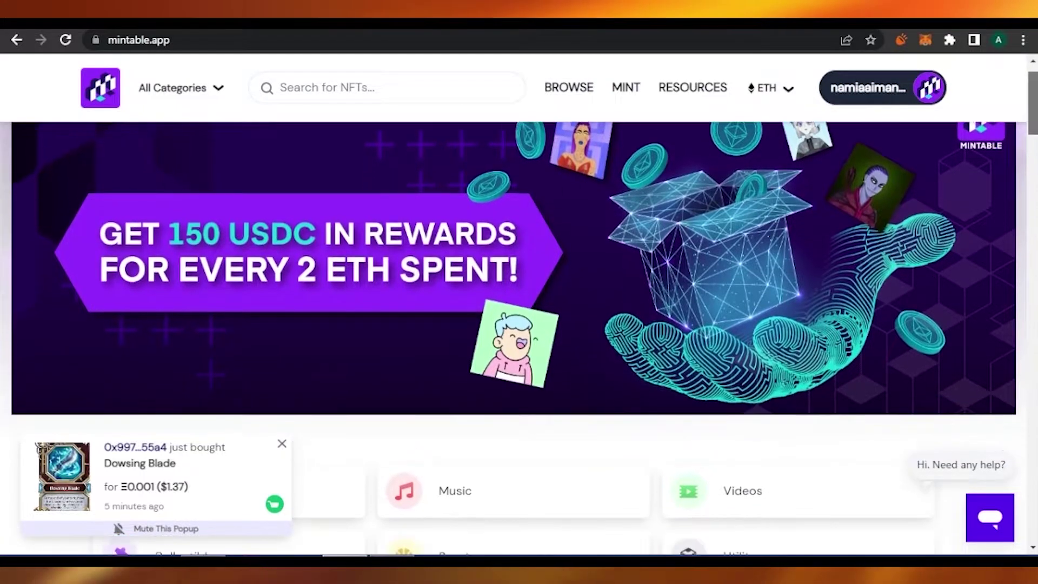
scroll(519, 335, "down", 5)
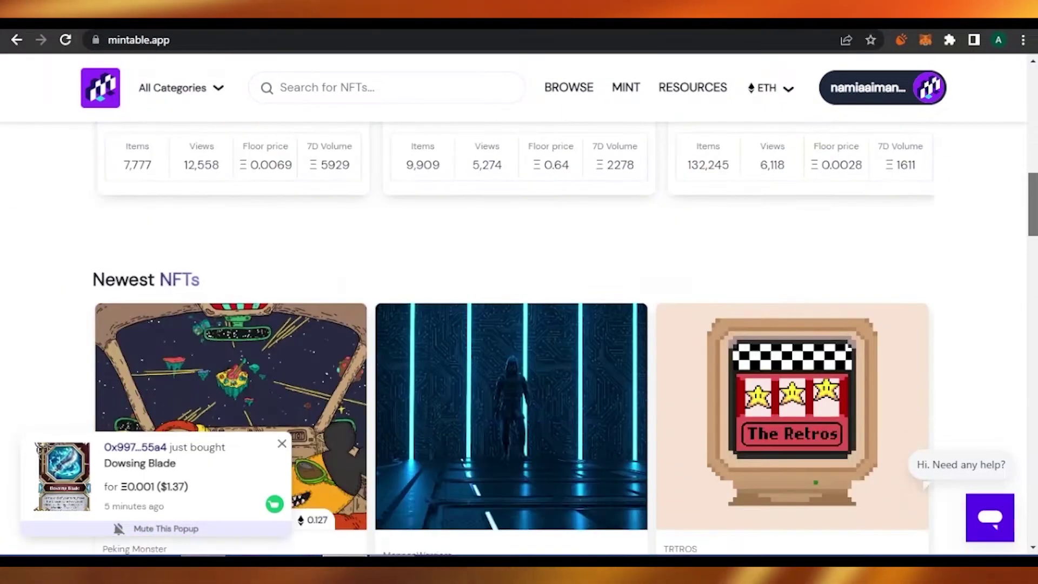
scroll(518, 335, "up", 15)
scroll(1034, 205, "down", 10)
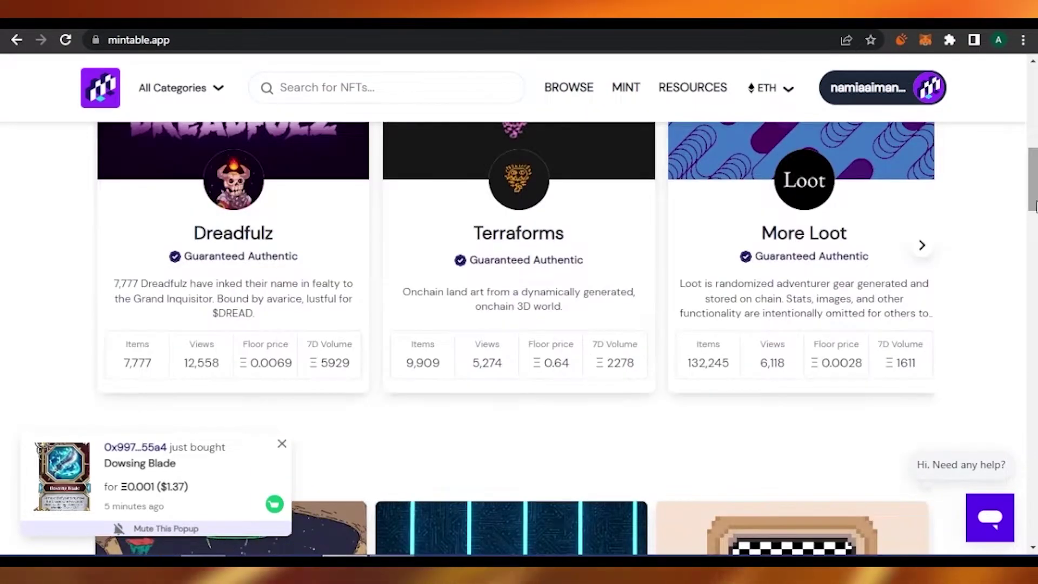
left_click_drag(1034, 206, 1035, 298)
scroll(819, 295, "down", 5)
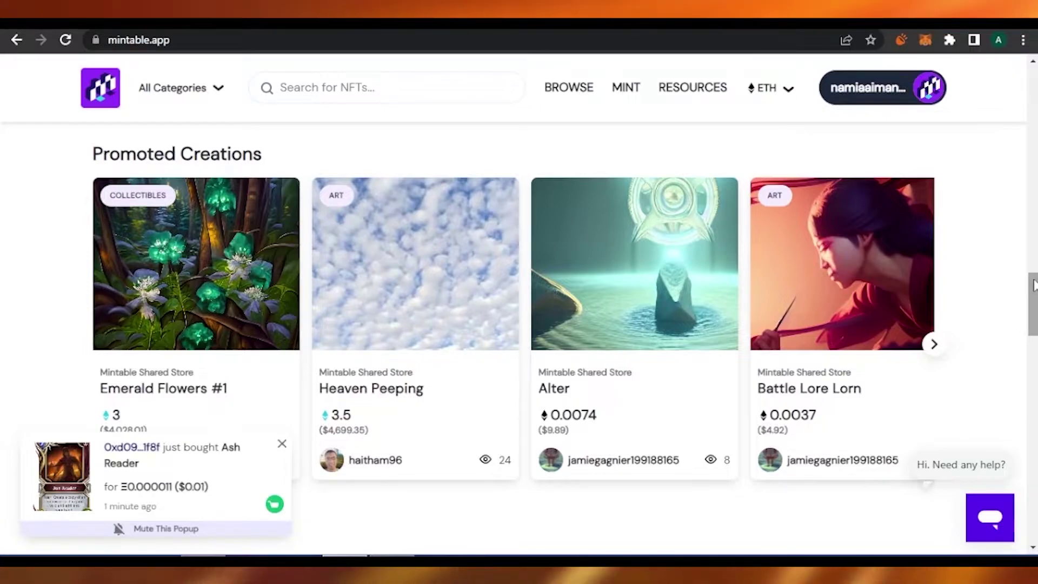
left_click_drag(1033, 285, 1033, 350)
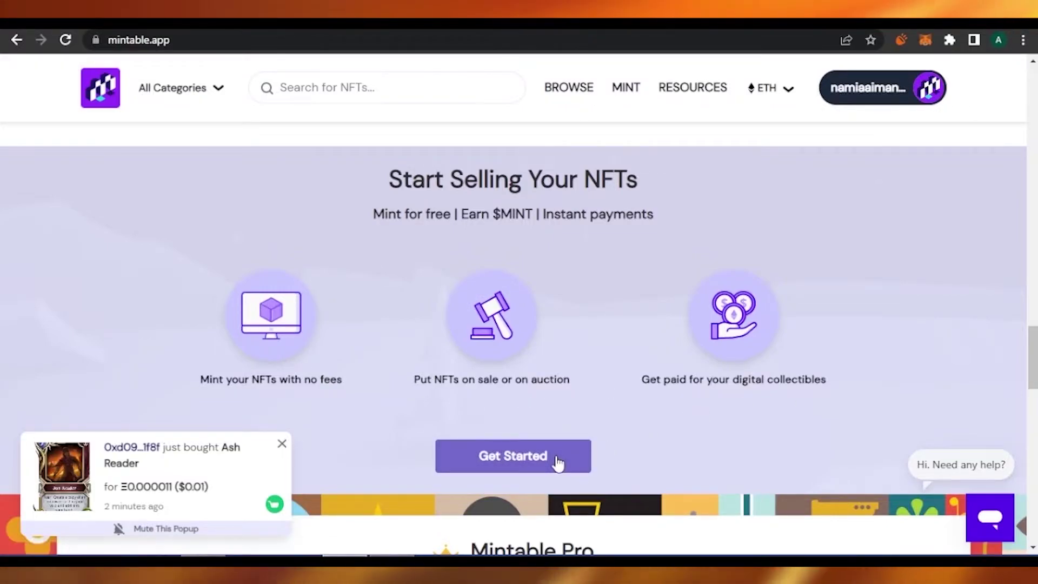
Start a new mint and proceed with Gasless minting on Ethereum Mainnet.
left_click(556, 458)
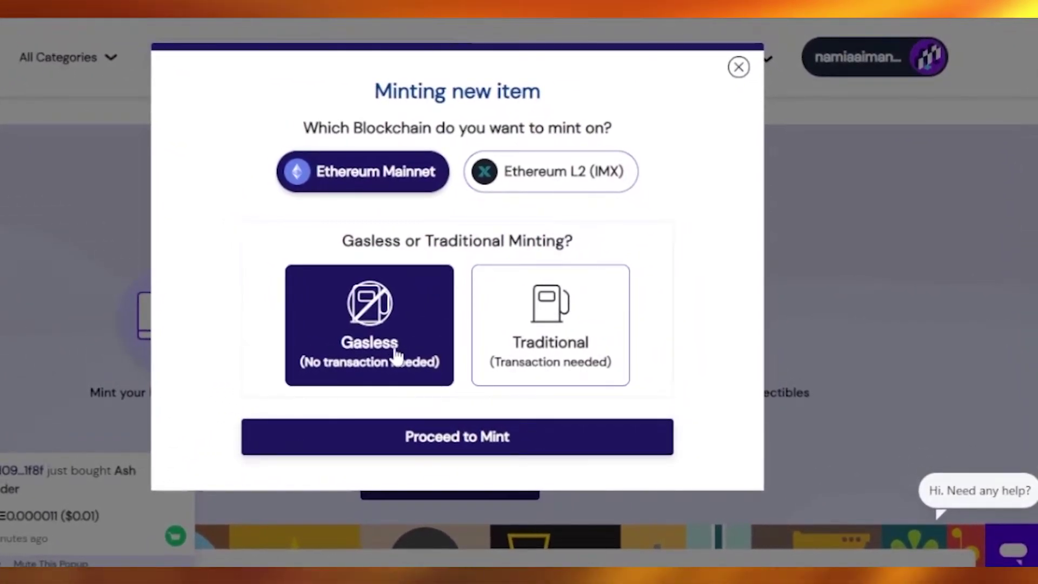
left_click(445, 444)
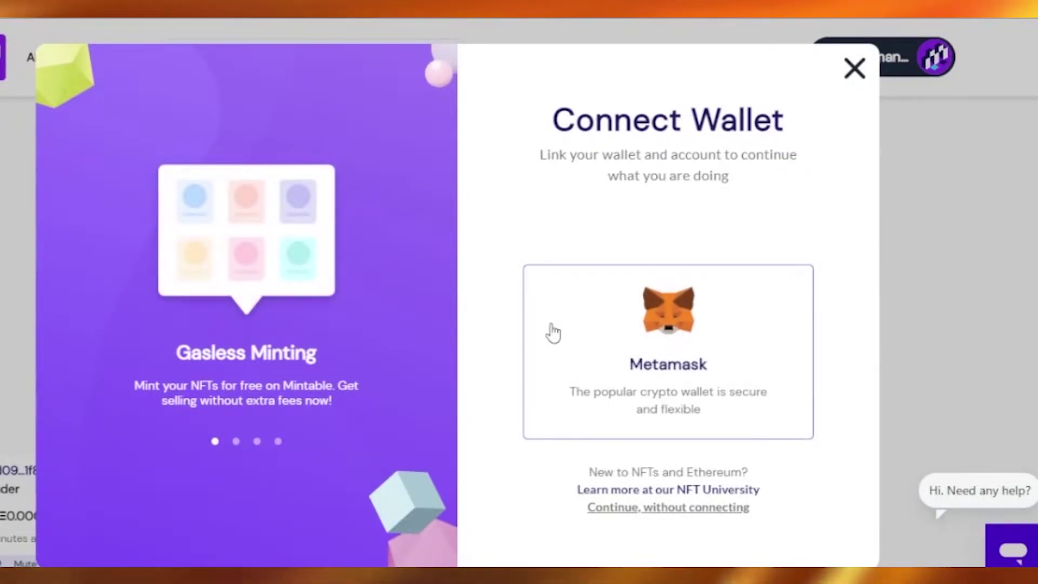
Pick the Metamask card in the Connect Wallet dialog.
left_click(698, 350)
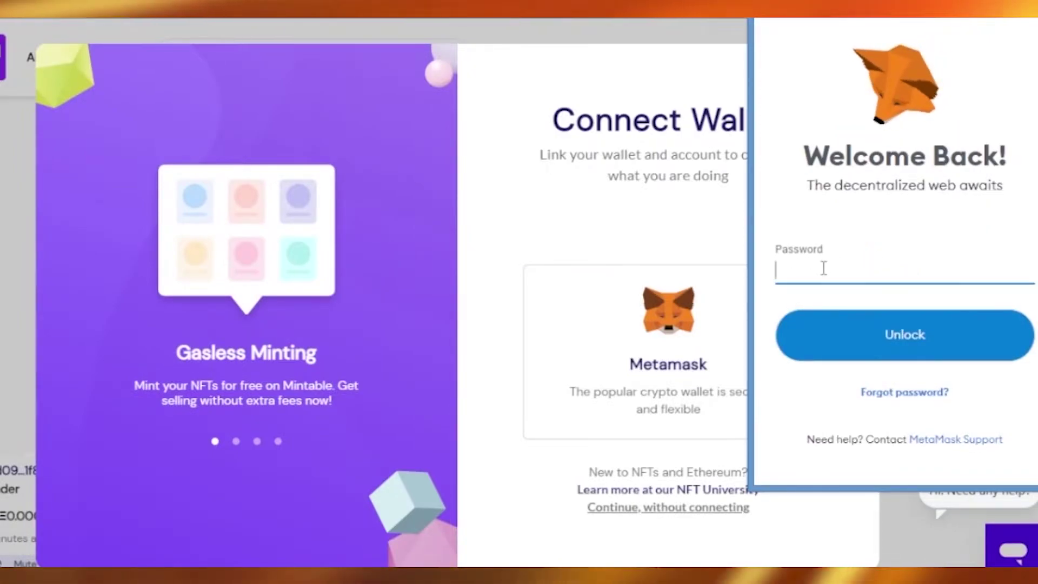
Unlock MetaMask with the wallet password.
type("•")
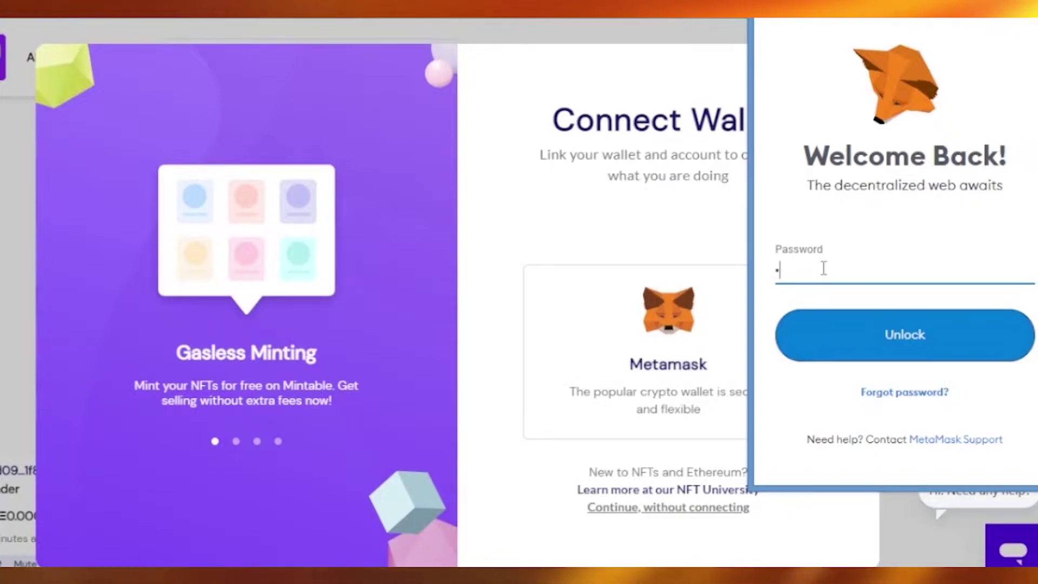
type("•••••")
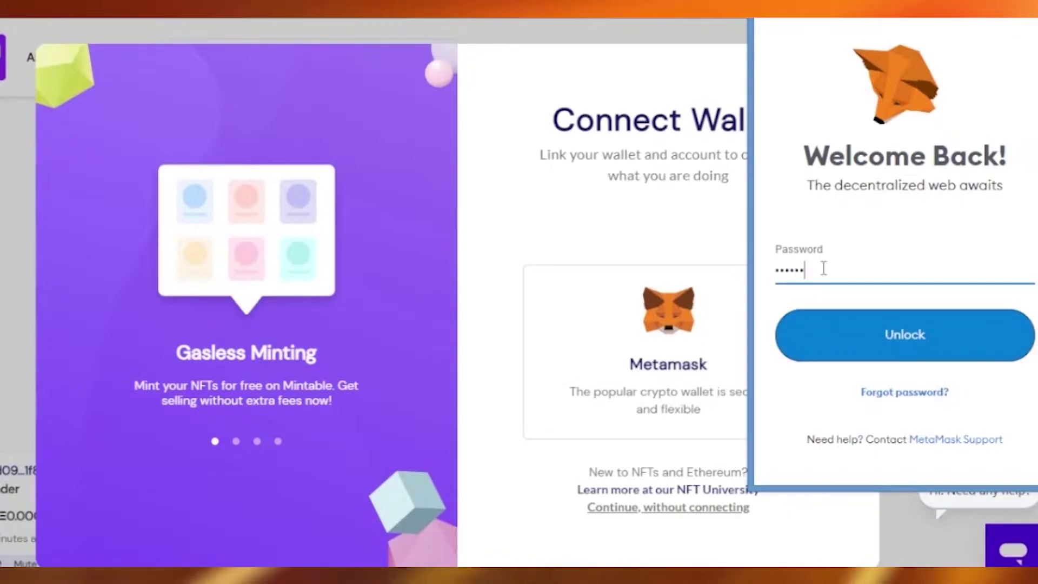
type("•")
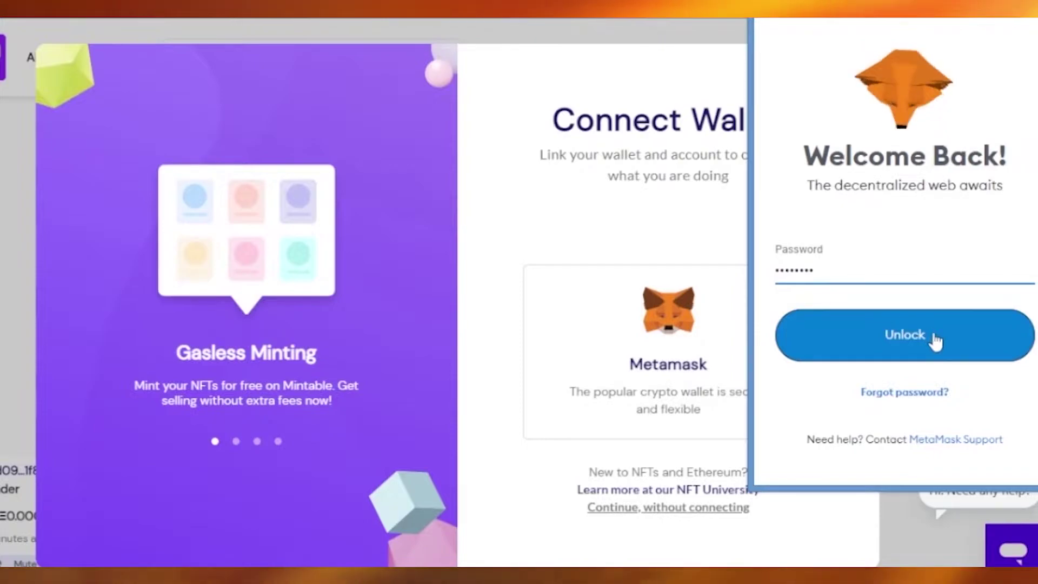
left_click(935, 338)
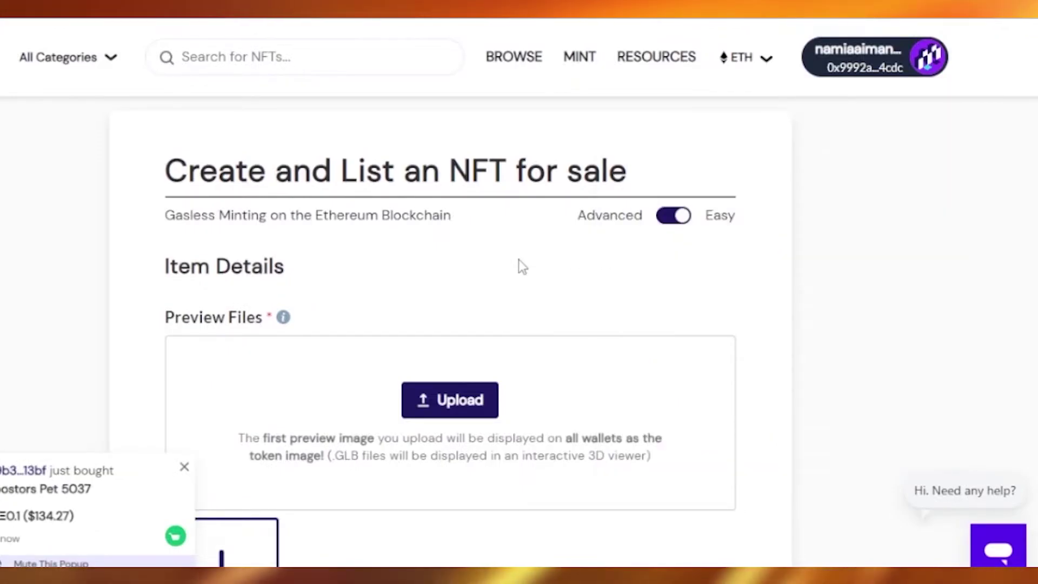
Dismiss the purchase notification and open the Preview Files picker from the + tile.
left_click(184, 466)
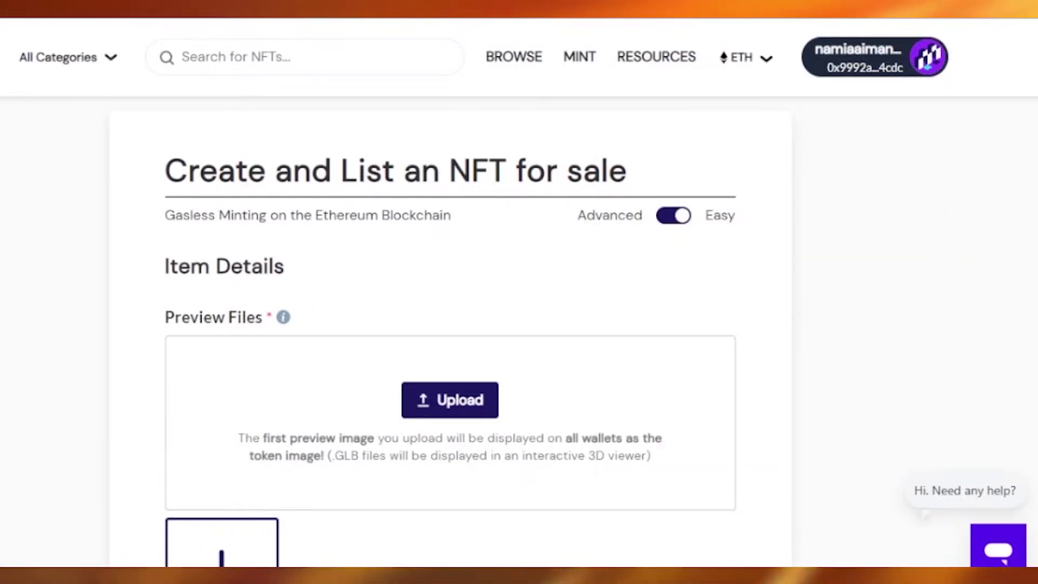
scroll(527, 224, "down", 3)
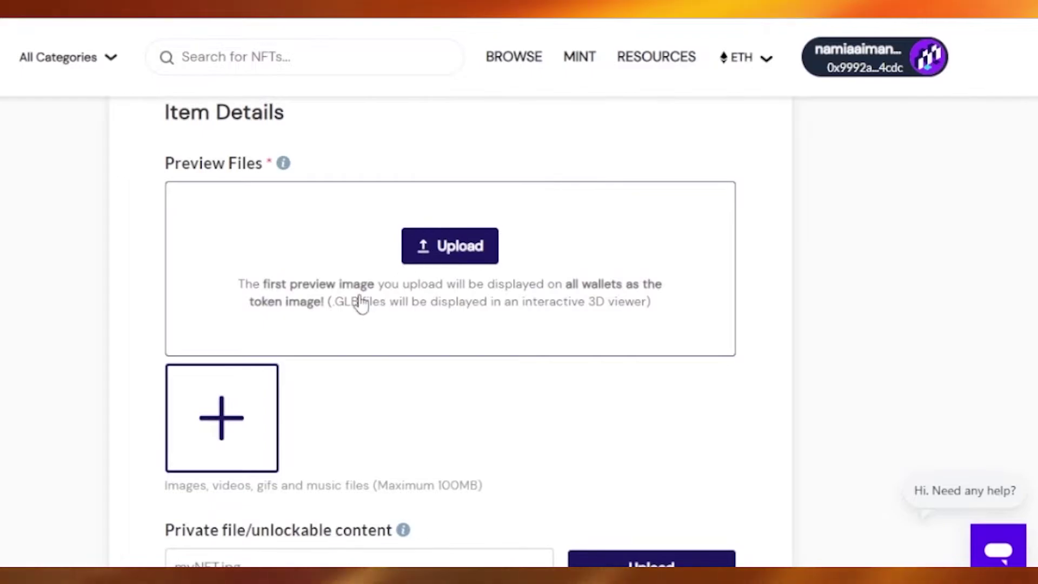
left_click(233, 400)
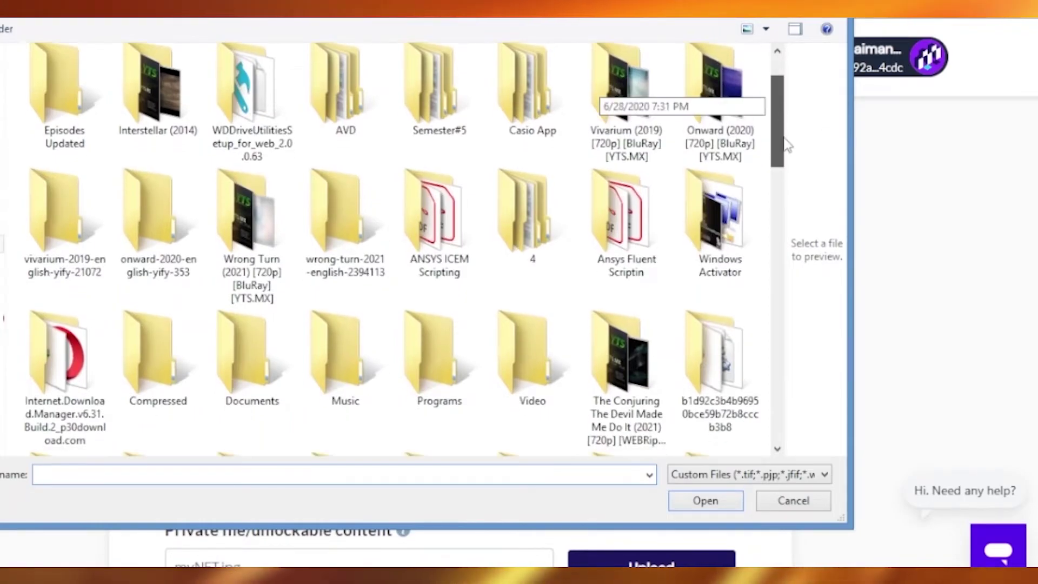
Upload My Post-1.jpg as the NFT's preview file.
left_click_drag(786, 144, 775, 410)
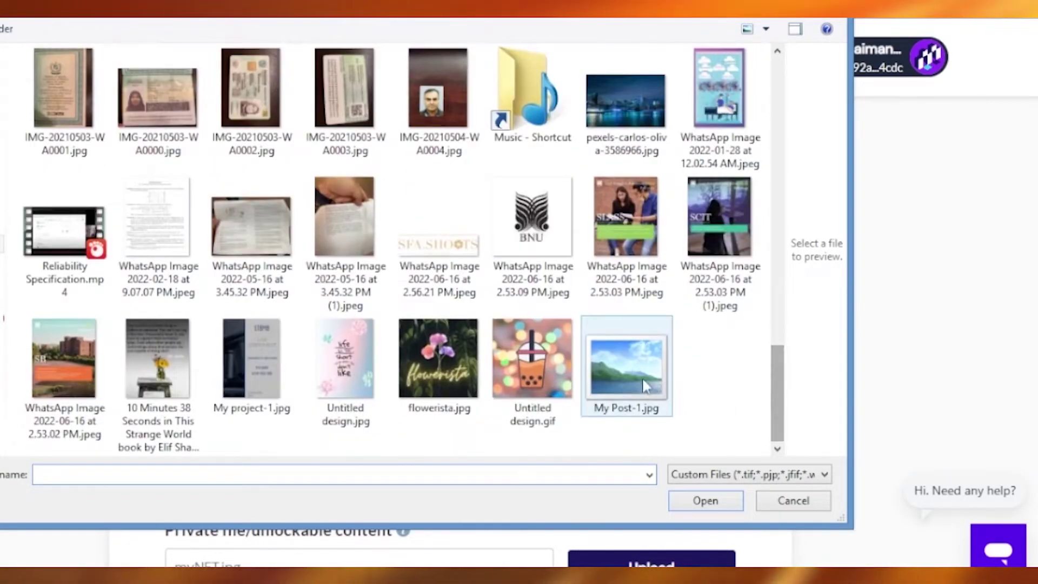
left_click(638, 376)
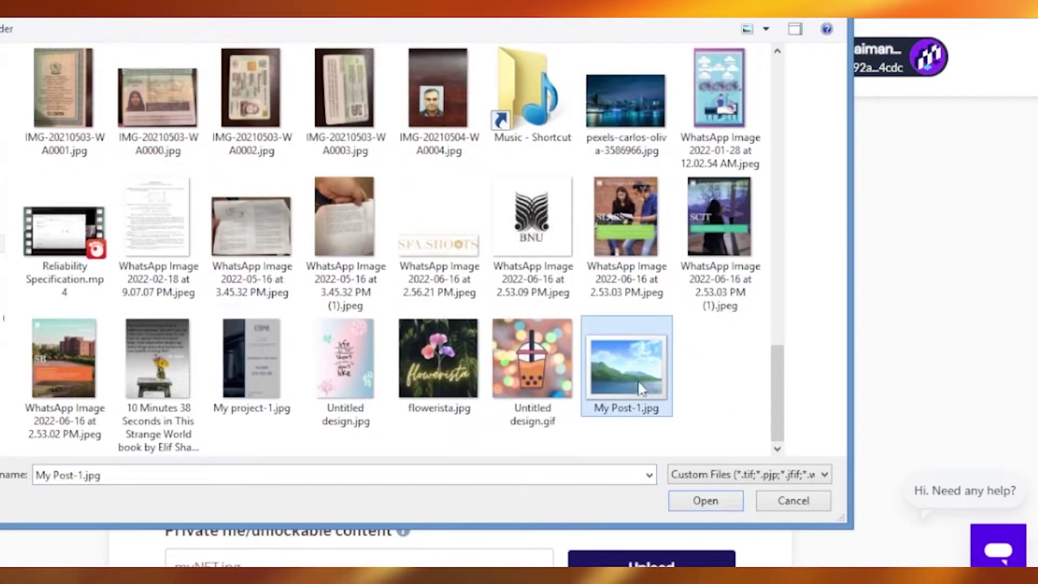
left_click(705, 501)
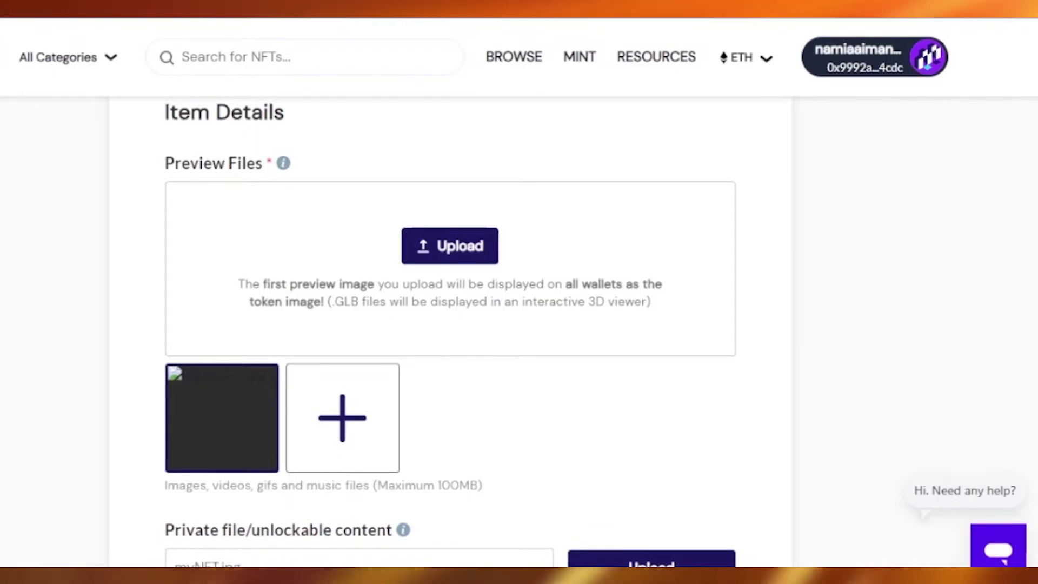
scroll(450, 324, "down", 3)
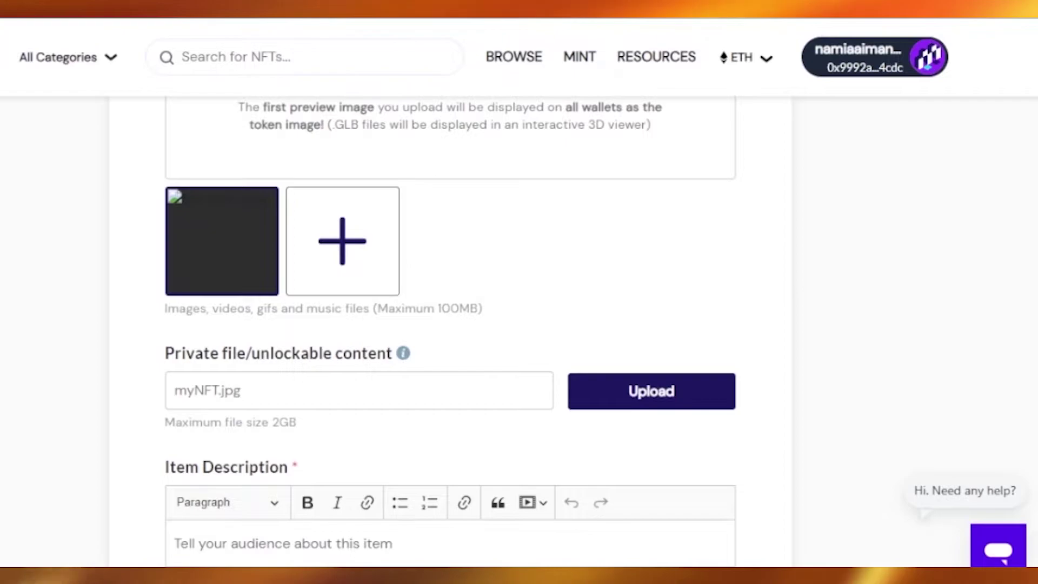
scroll(440, 295, "down", 1)
scroll(540, 225, "down", 2)
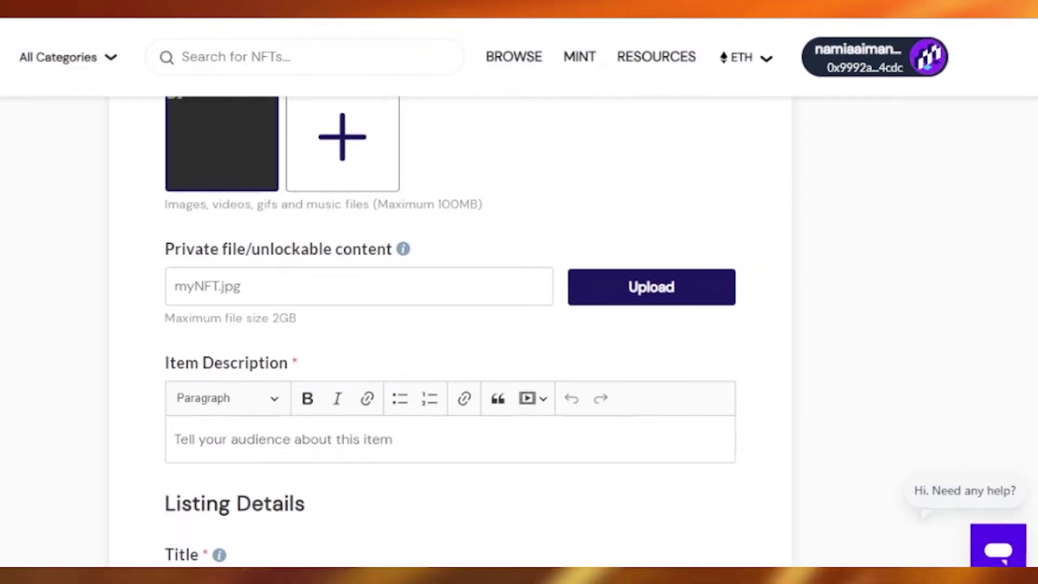
scroll(576, 292, "down", 1)
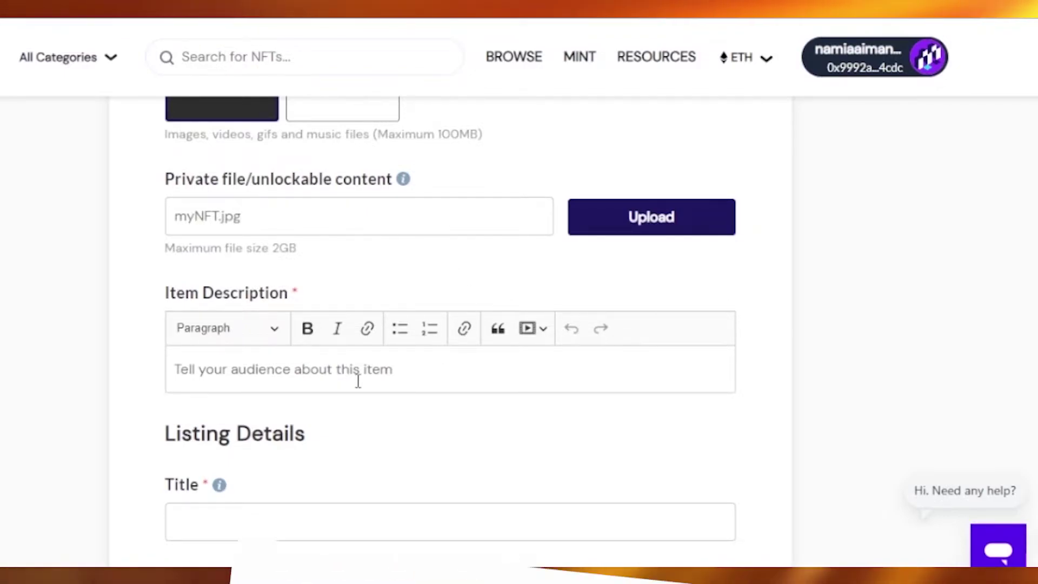
Enter 'the golden hour picture' as the Item Description.
left_click(331, 368)
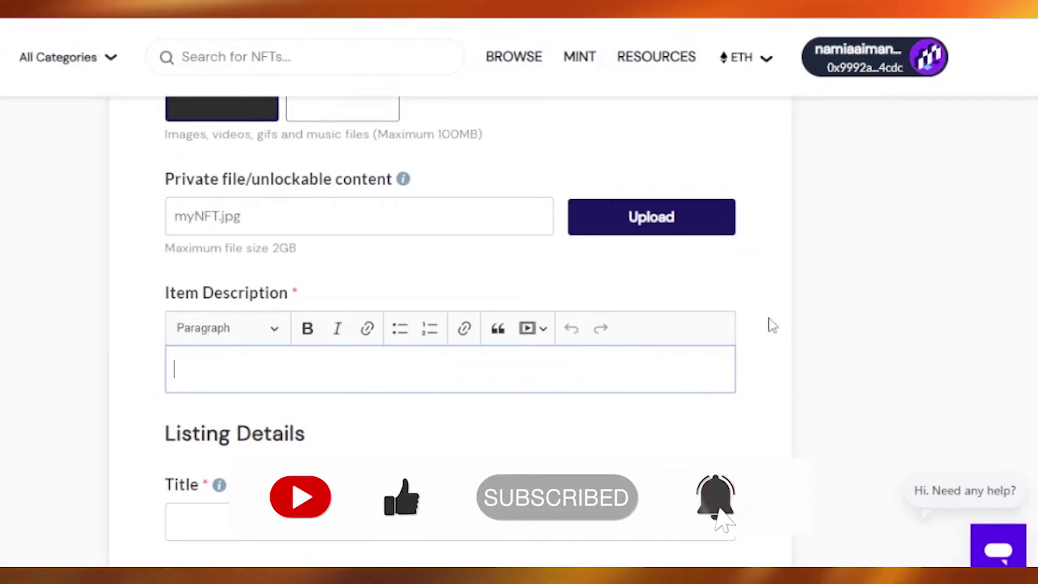
type("the golden hour ")
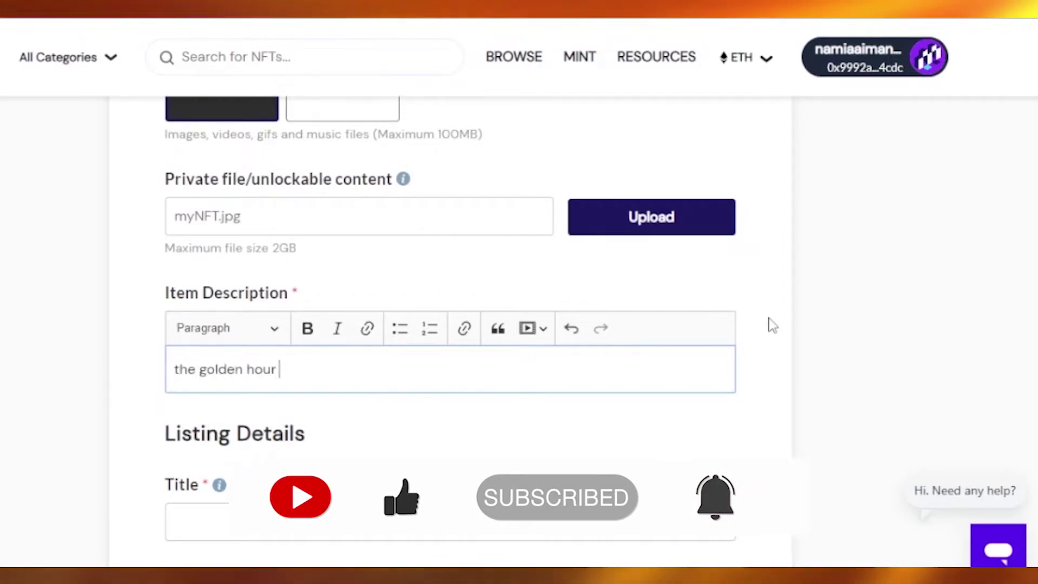
type("picture")
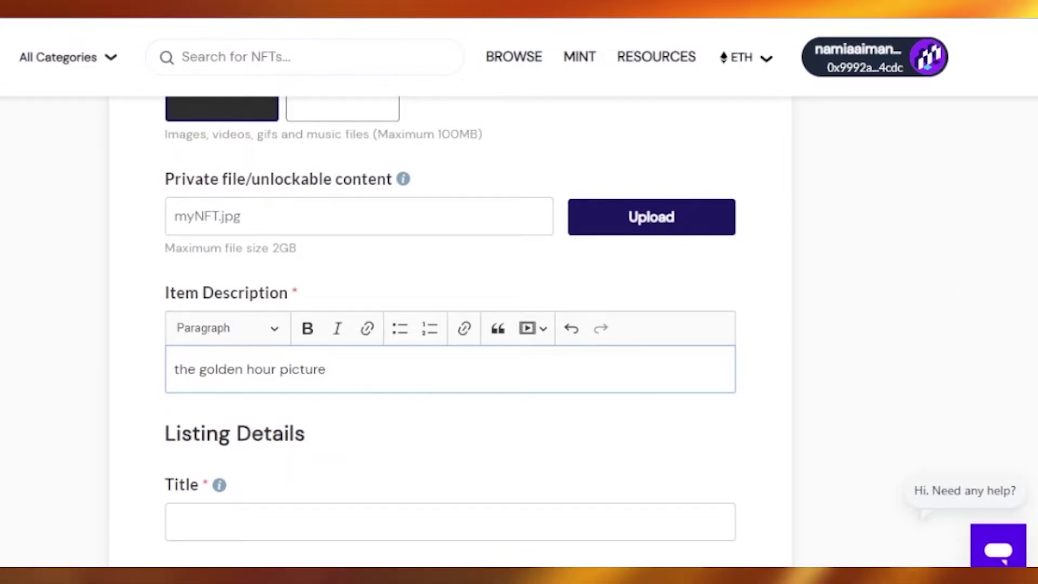
scroll(450, 324, "down", 1)
scroll(449, 324, "down", 1)
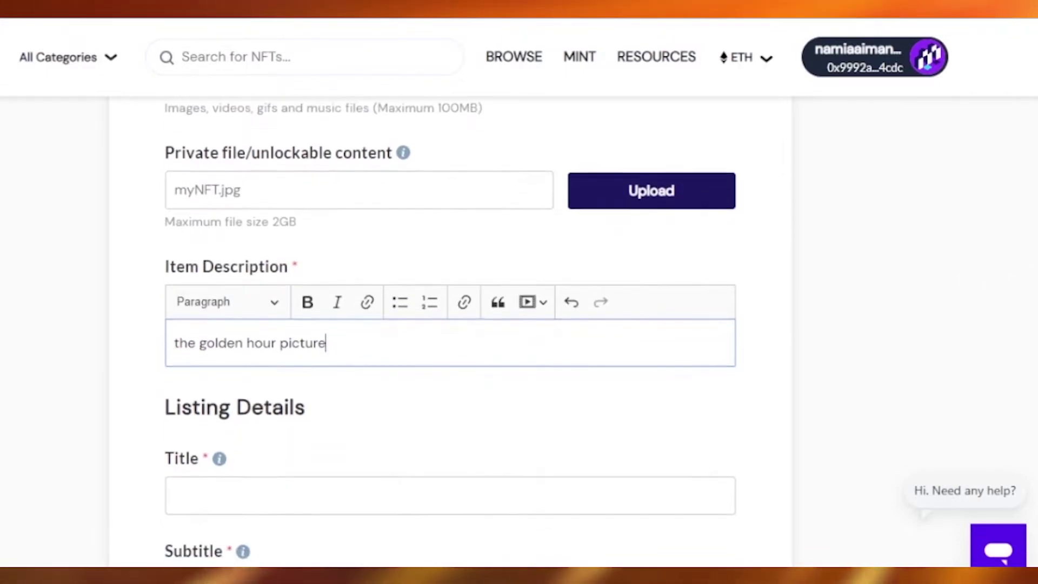
scroll(356, 186, "down", 3)
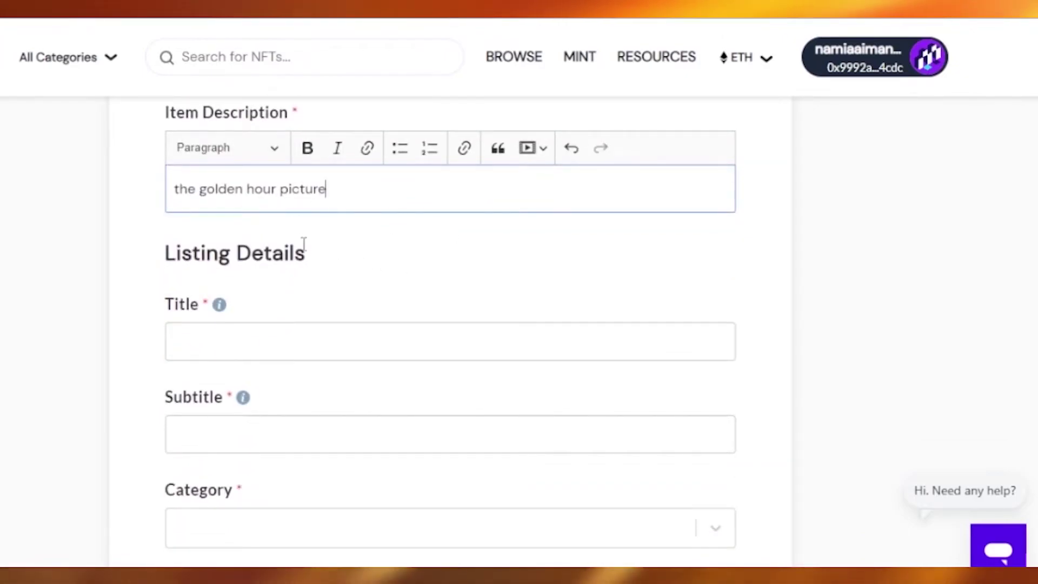
Title the listing 'the golden hour', correcting the typo.
left_click(218, 348)
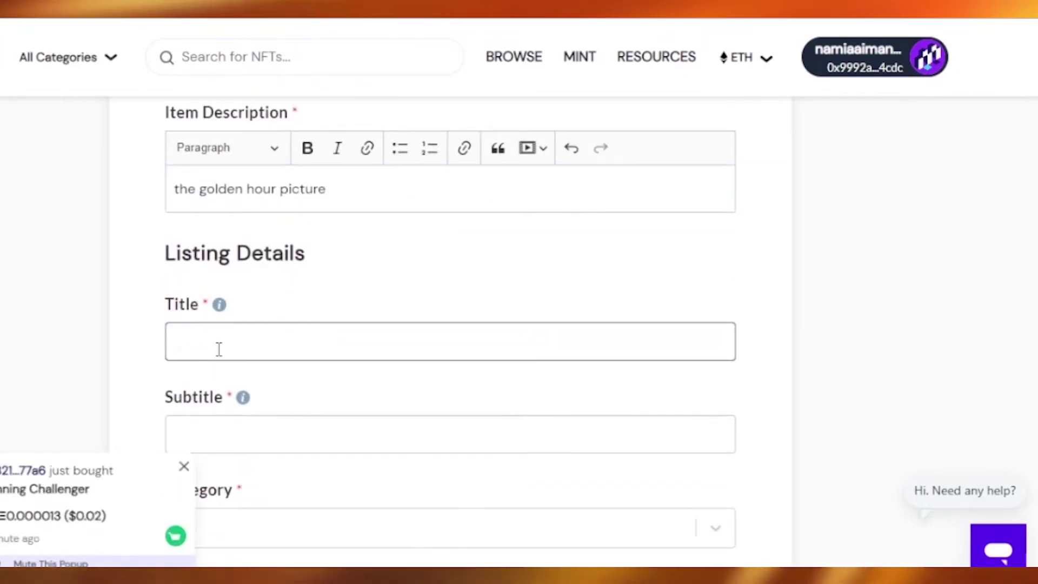
type("the ")
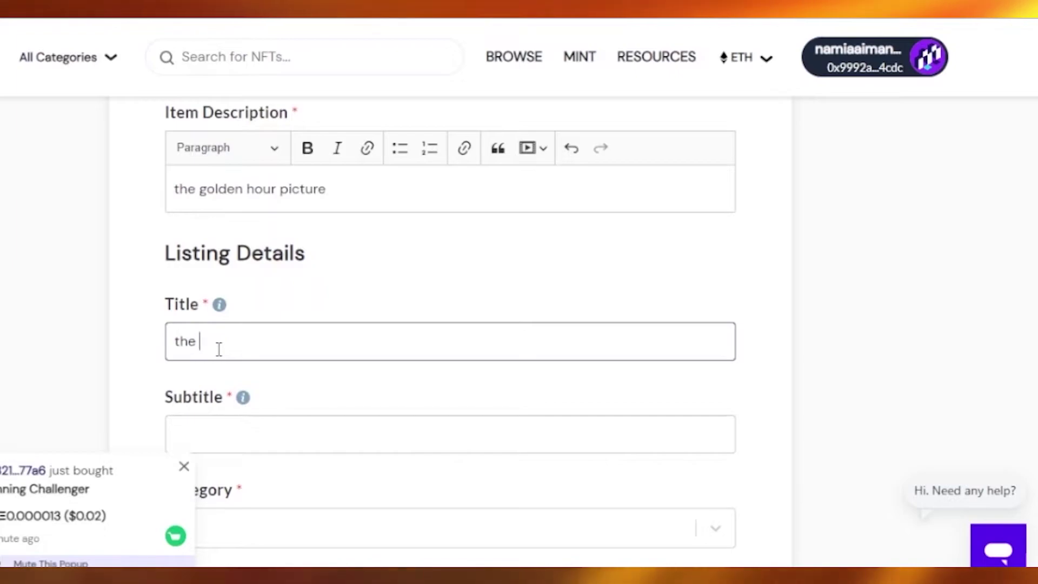
type("golden ho")
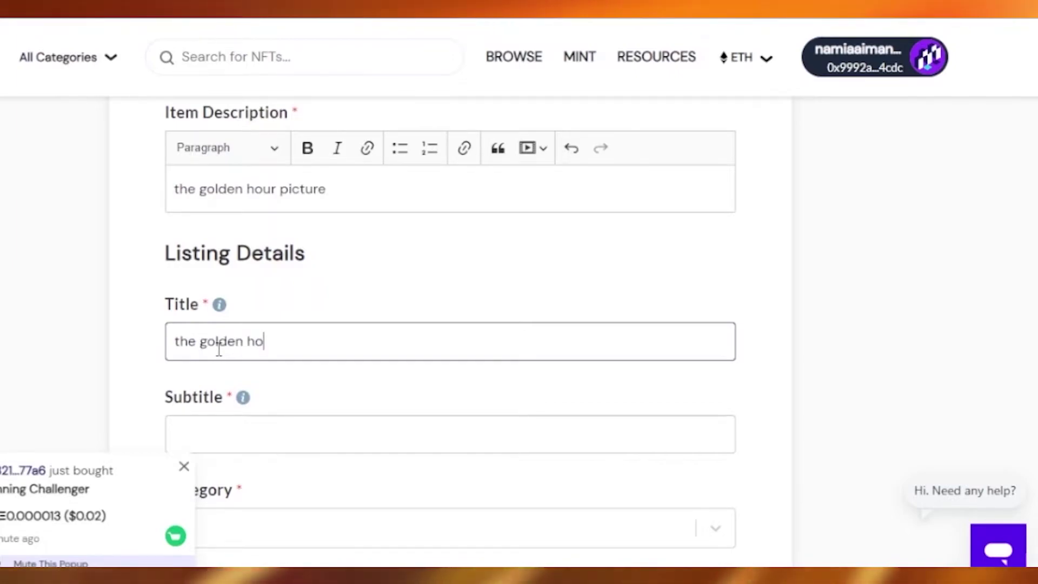
type("i")
key("BackSpace")
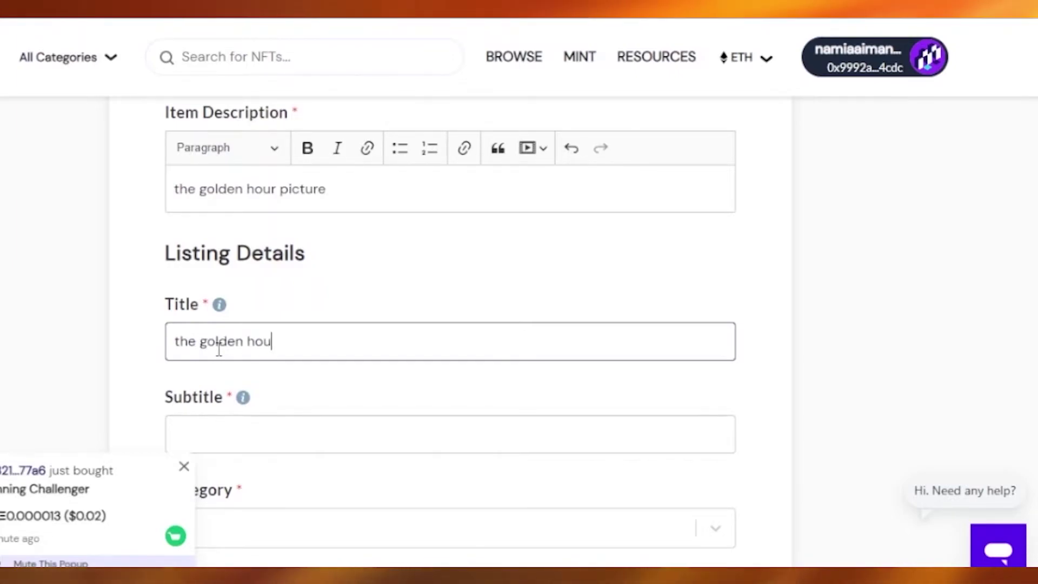
Type the subtitle 'the last minute before night fall', fixing typos along the way.
left_click(295, 428)
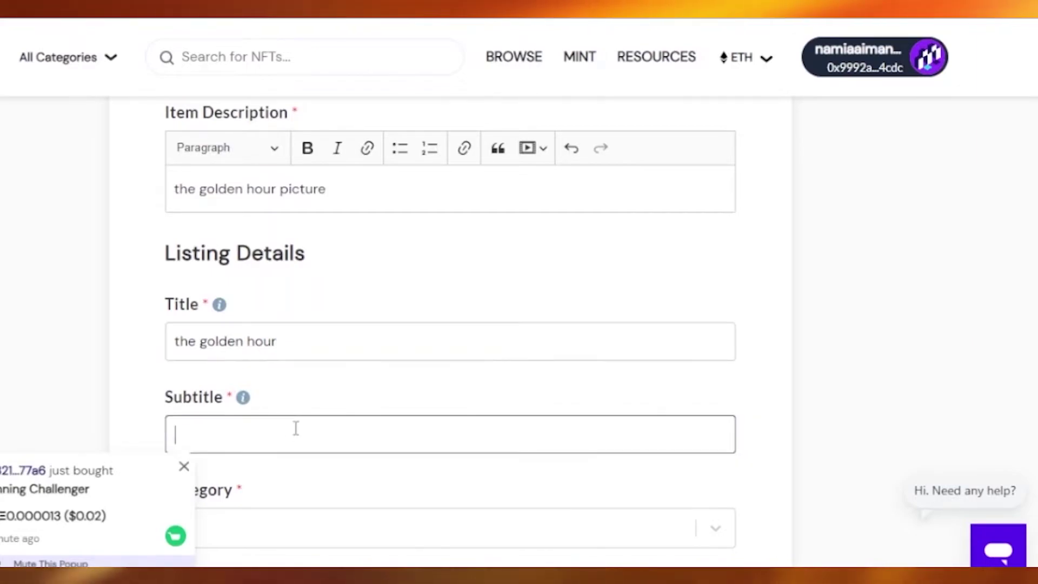
scroll(625, 283, "down", 3)
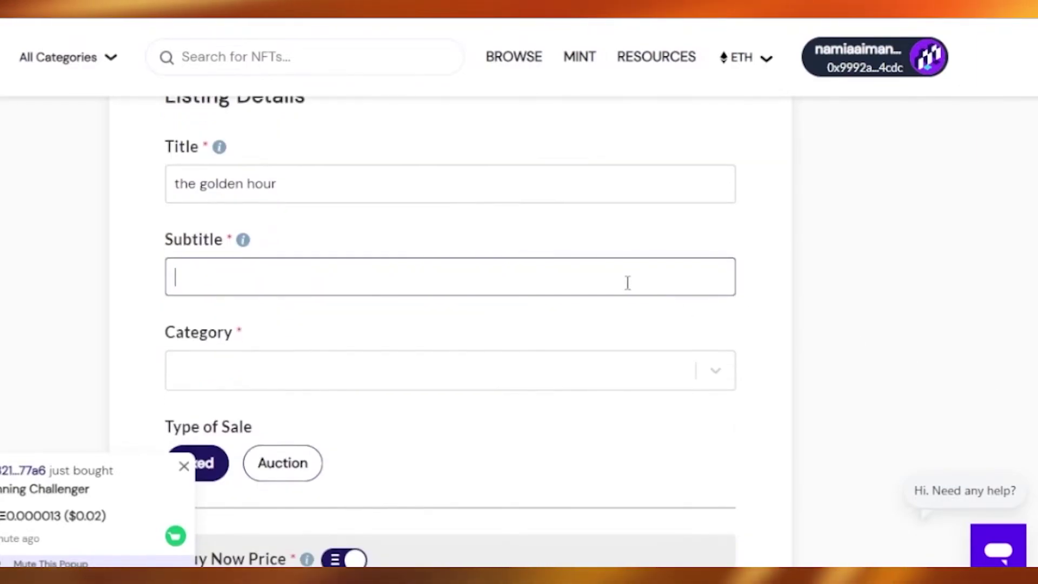
type("the")
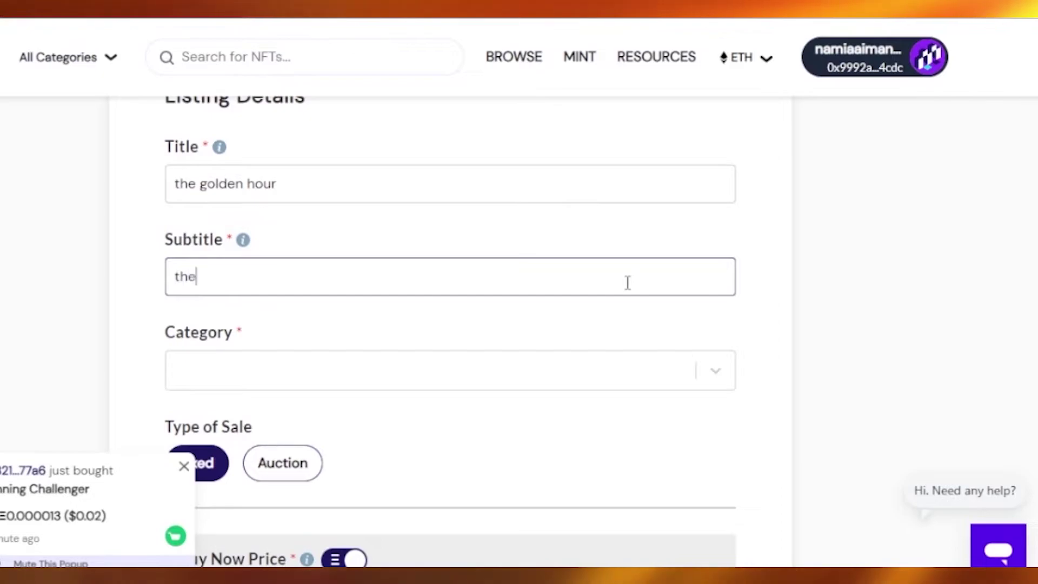
type(" last minute be")
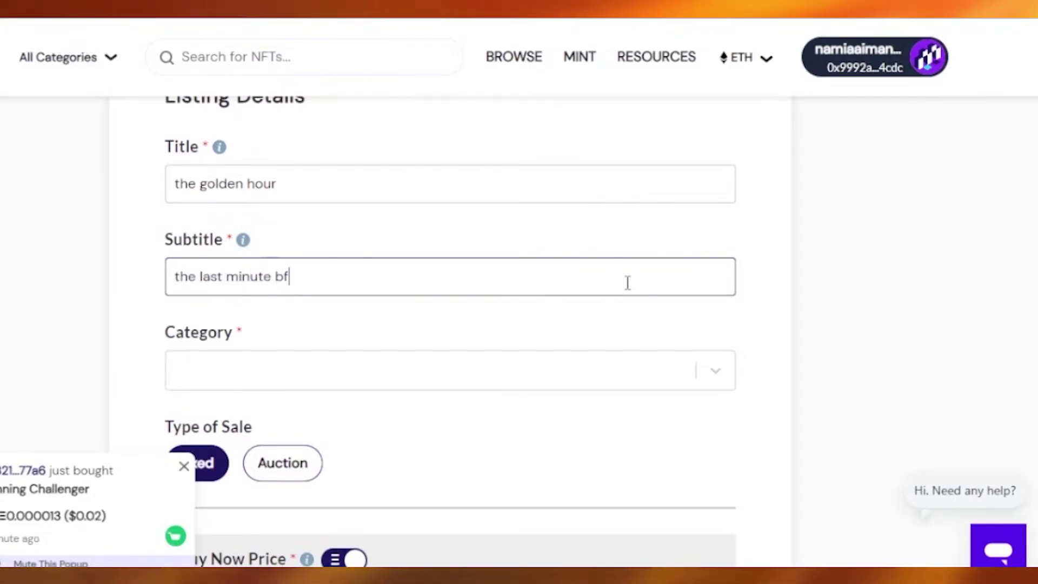
type("f")
key("BackSpace")
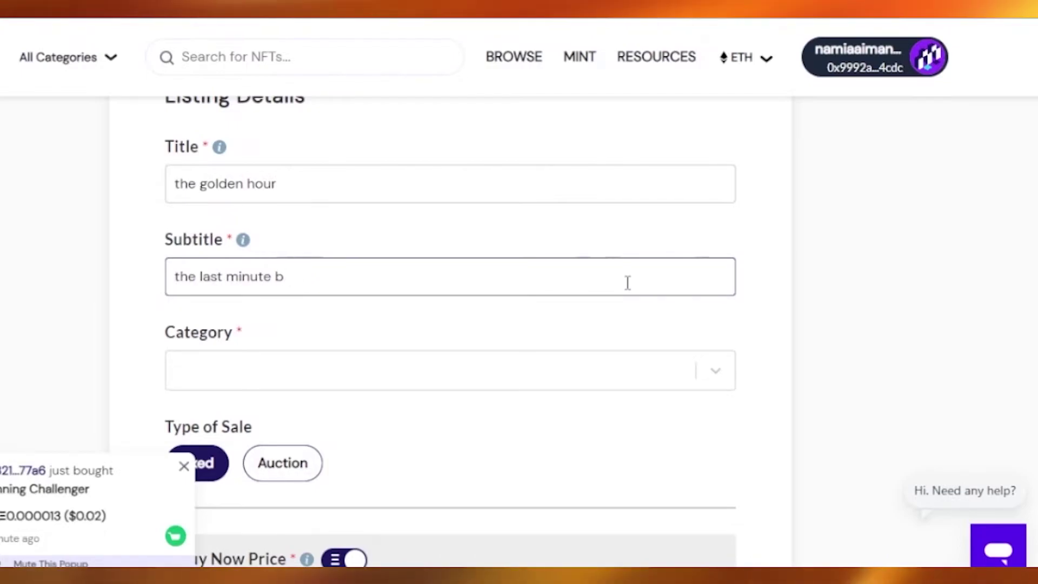
type("eforw")
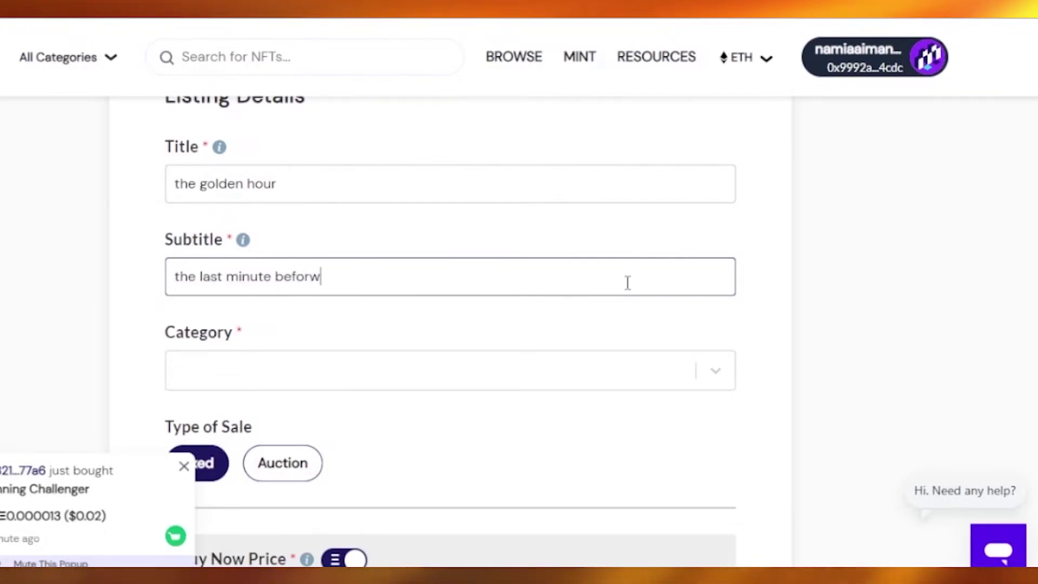
key("BackSpace")
type("e night fall")
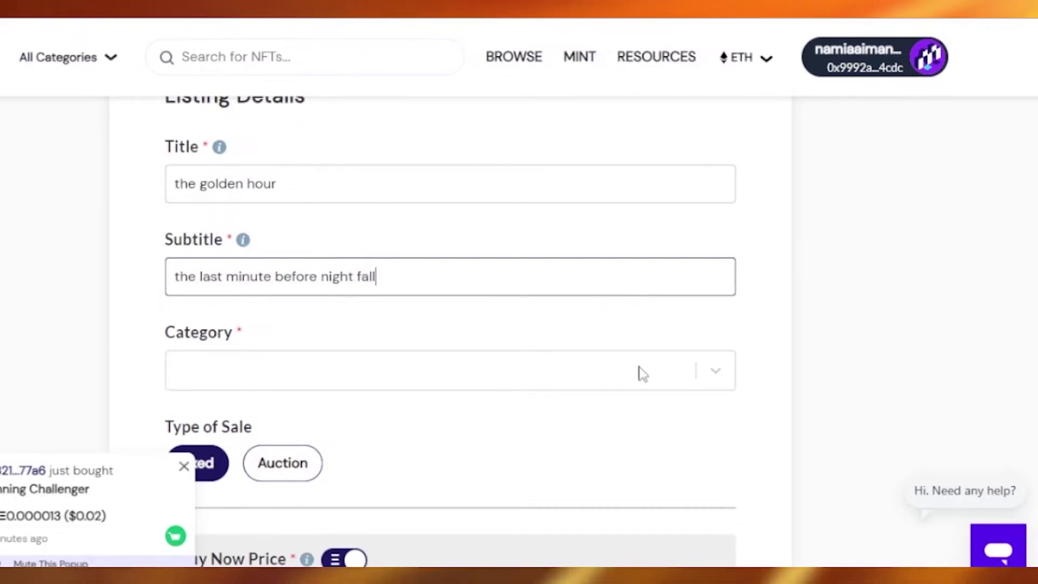
Set the Category to Art and the Sub Category to Landscape paintings.
left_click(715, 371)
scroll(726, 255, "down", 4)
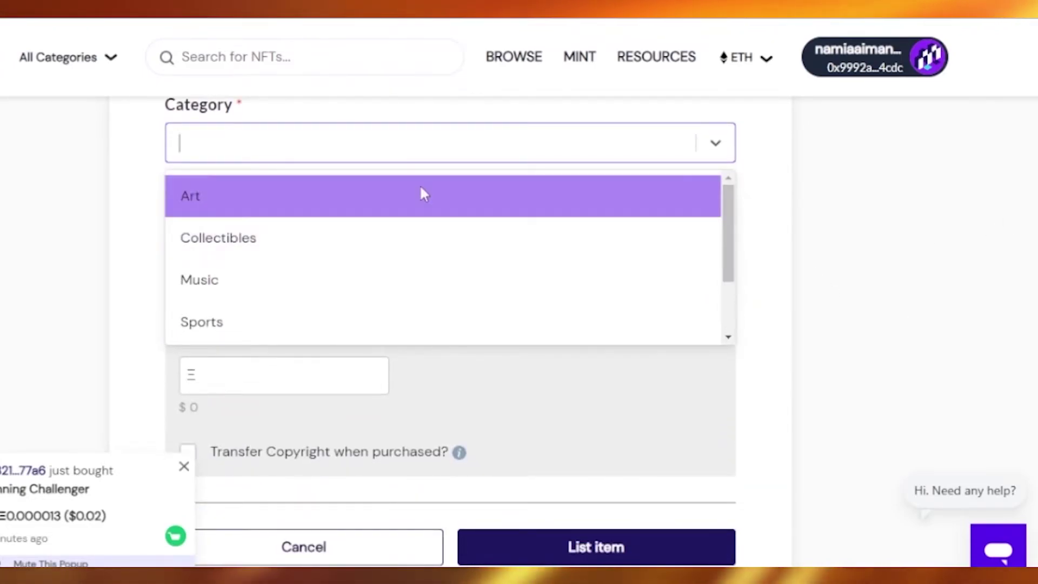
left_click(420, 190)
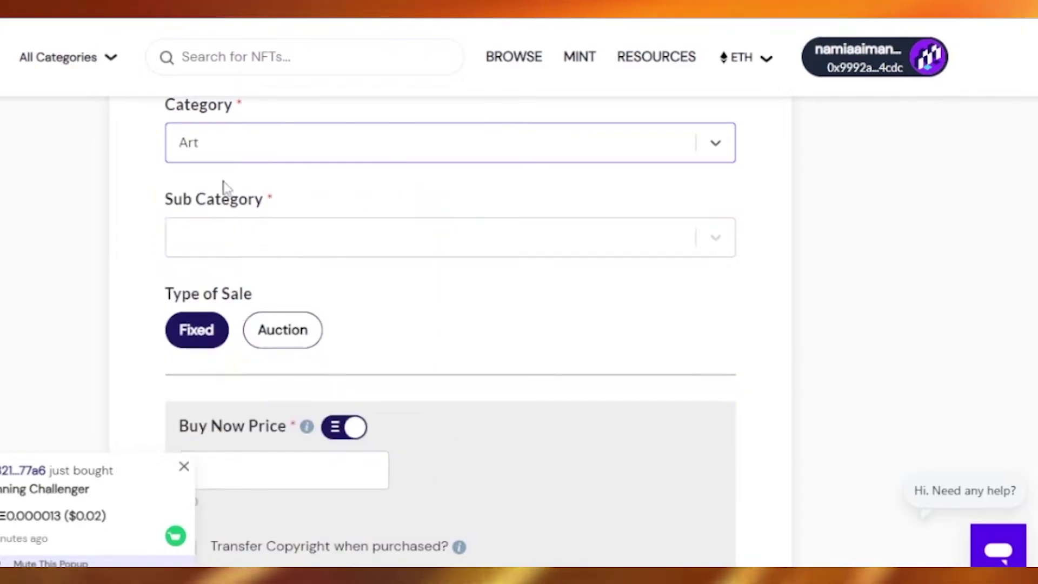
left_click(715, 241)
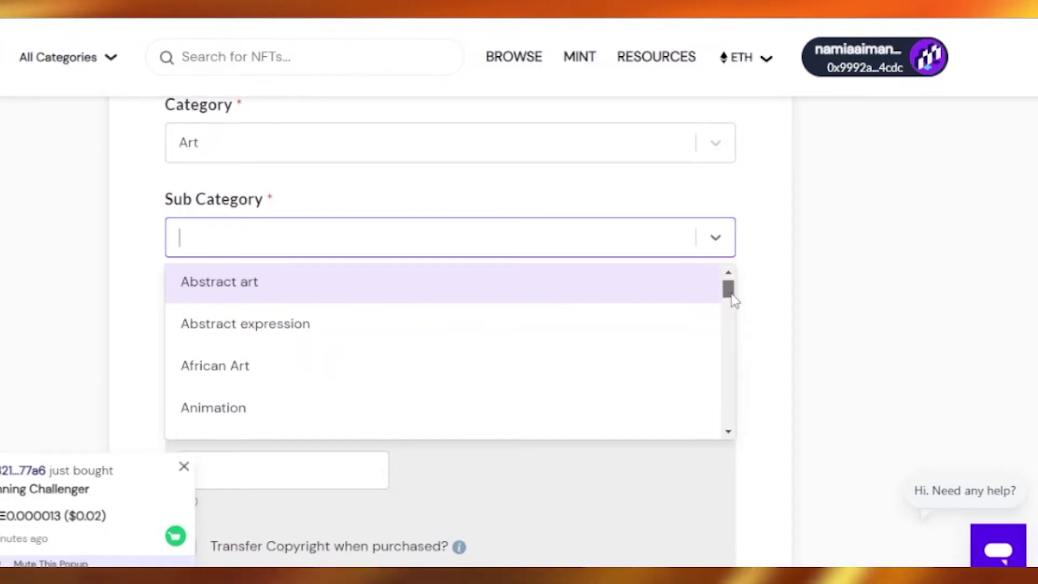
left_click_drag(731, 292, 732, 372)
left_click(329, 347)
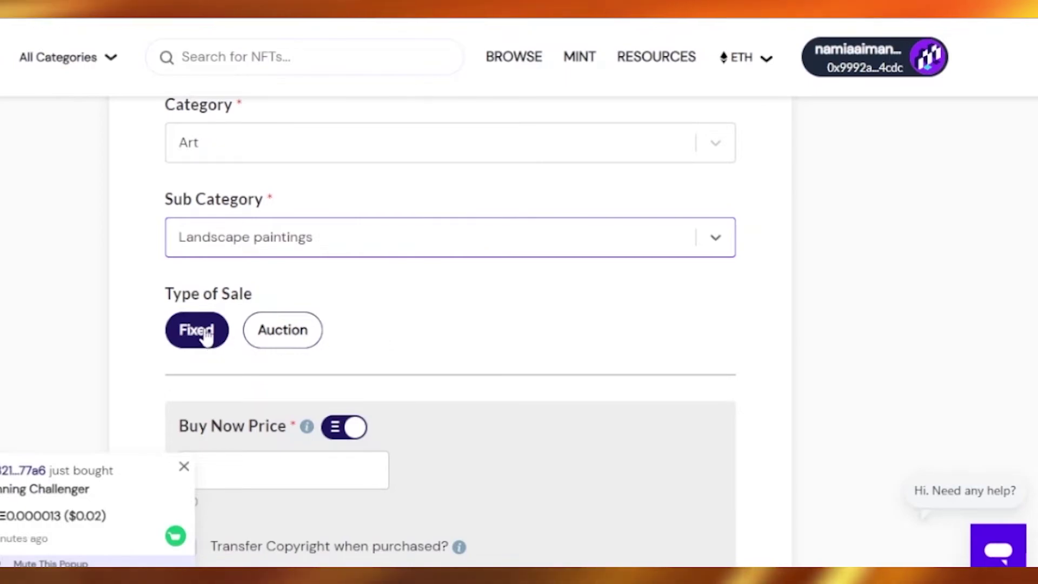
scroll(213, 195, "down", 3)
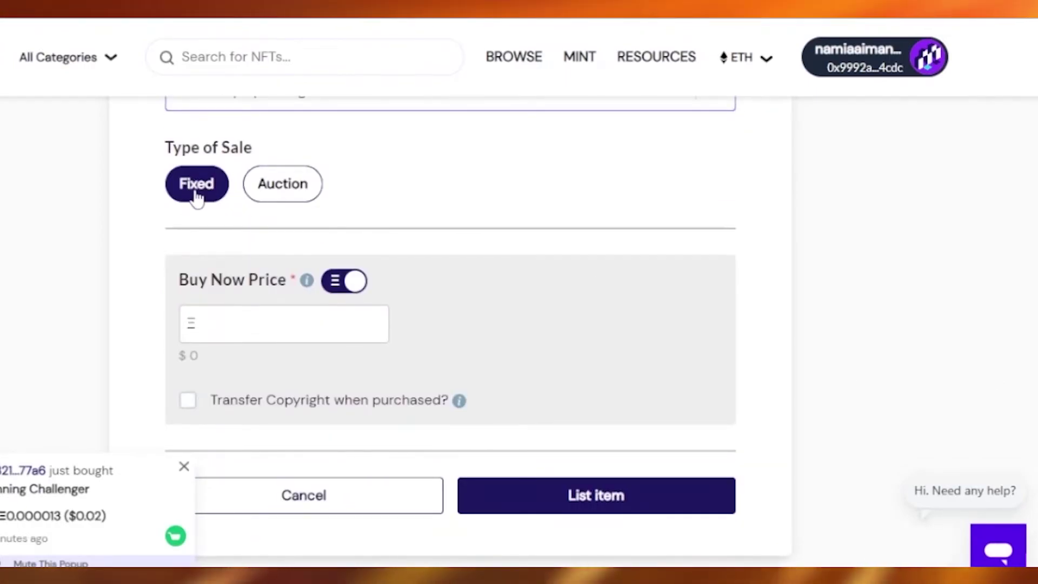
left_click(311, 199)
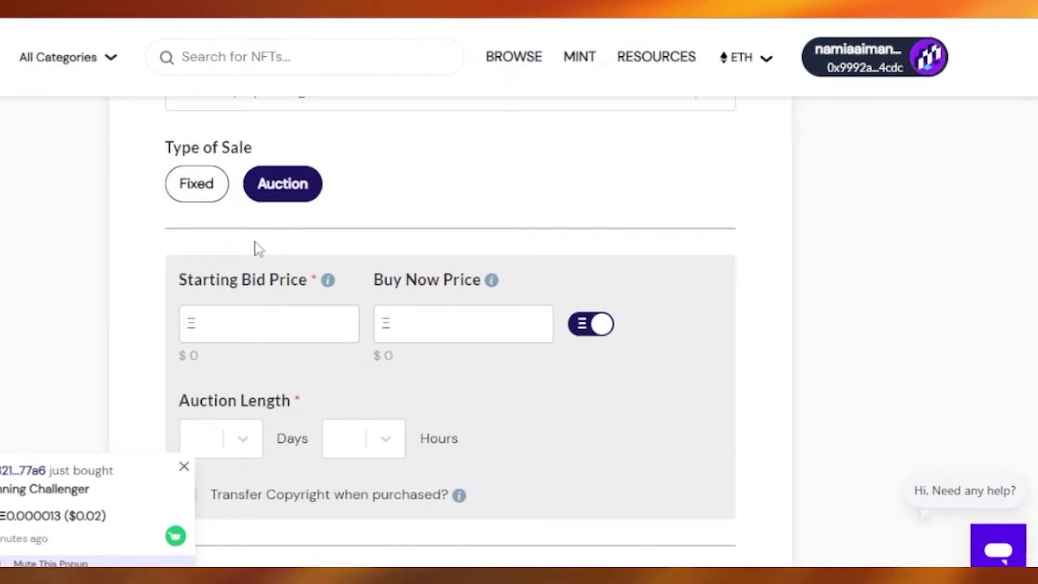
left_click(210, 192)
left_click(220, 325)
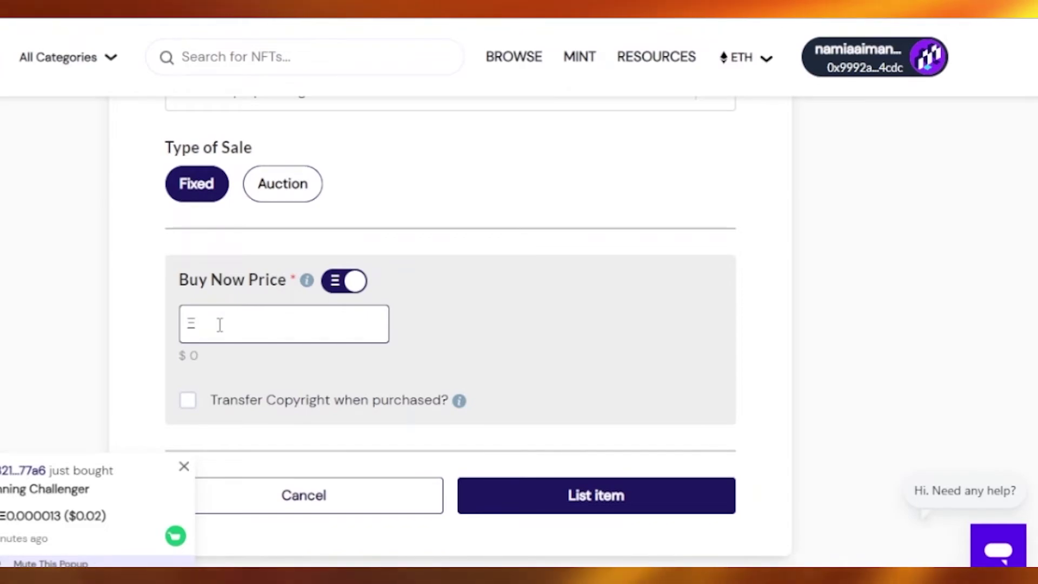
Enter 0.003 ETH (about $4.03) as the Buy Now Price.
type("0")
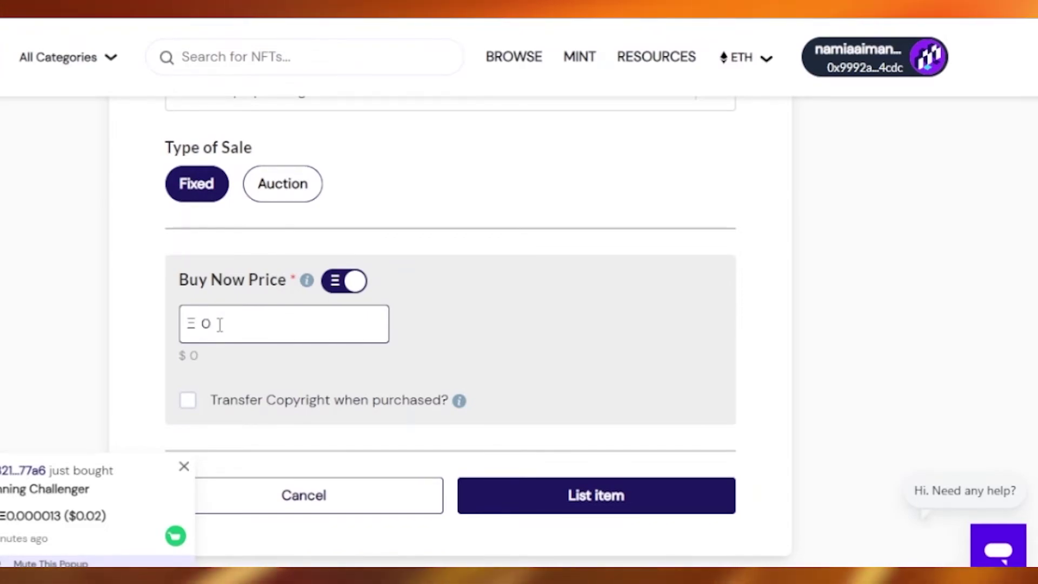
type(".003")
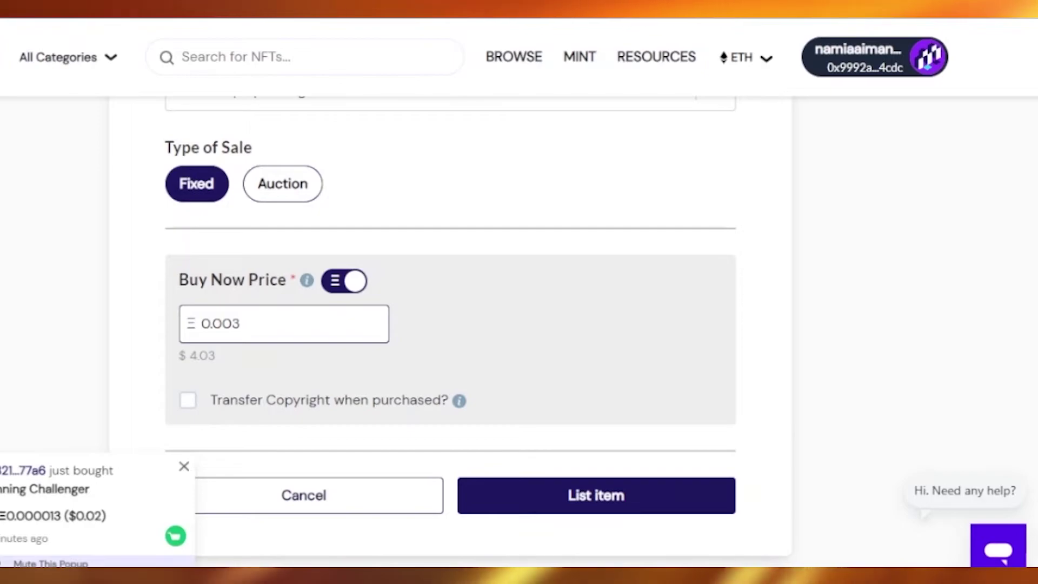
scroll(449, 324, "down", 2)
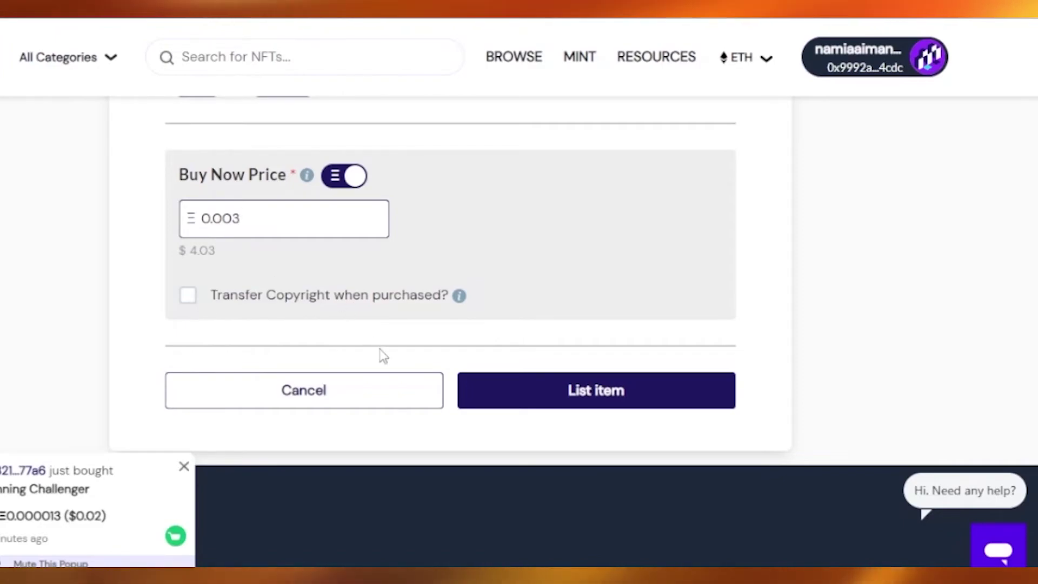
left_click(352, 185)
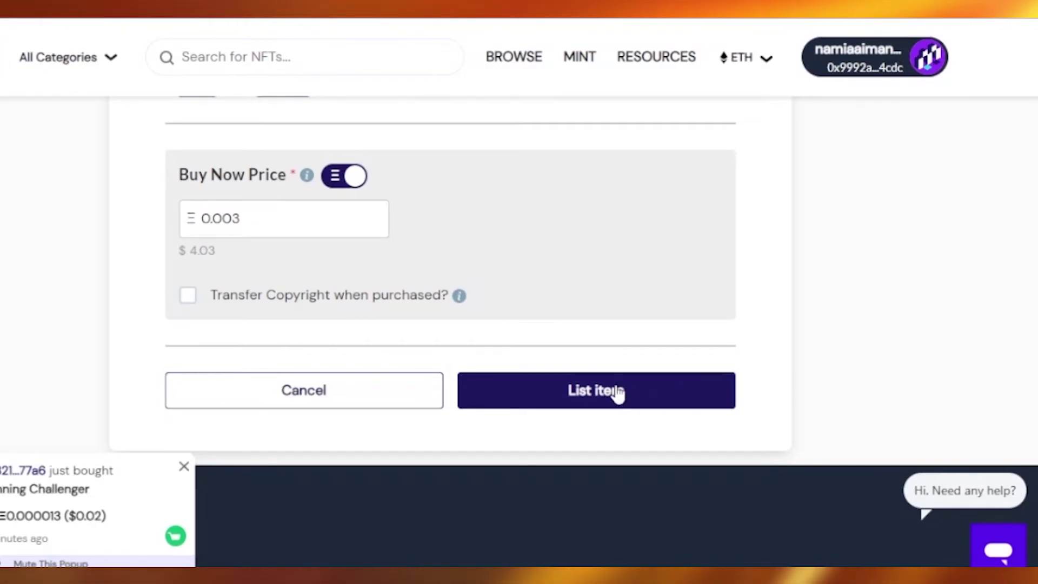
List 'the golden hour' gas-free, confirming the transaction alert and approving the MetaMask signature.
left_click(616, 392)
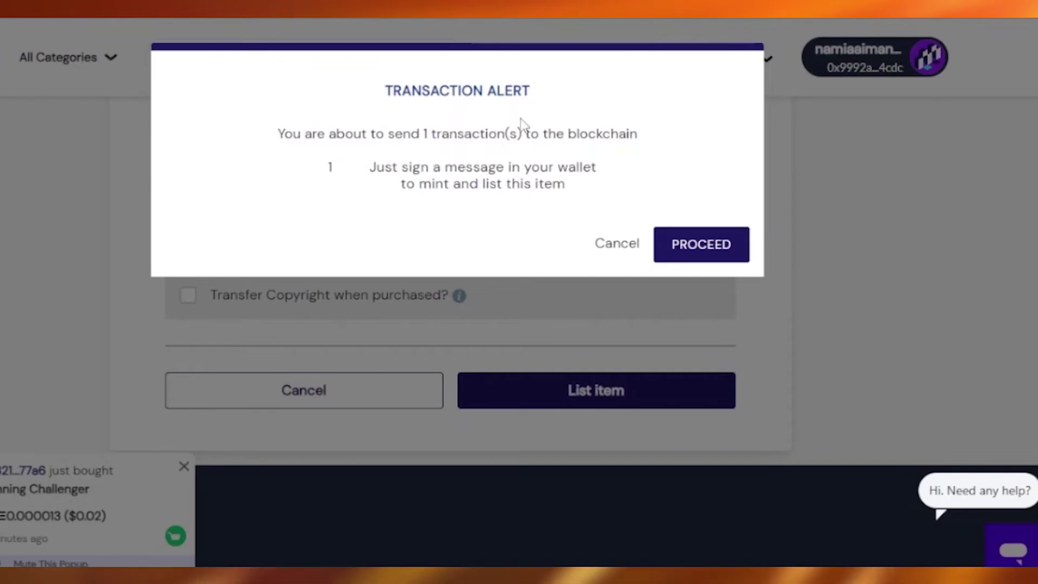
left_click(720, 253)
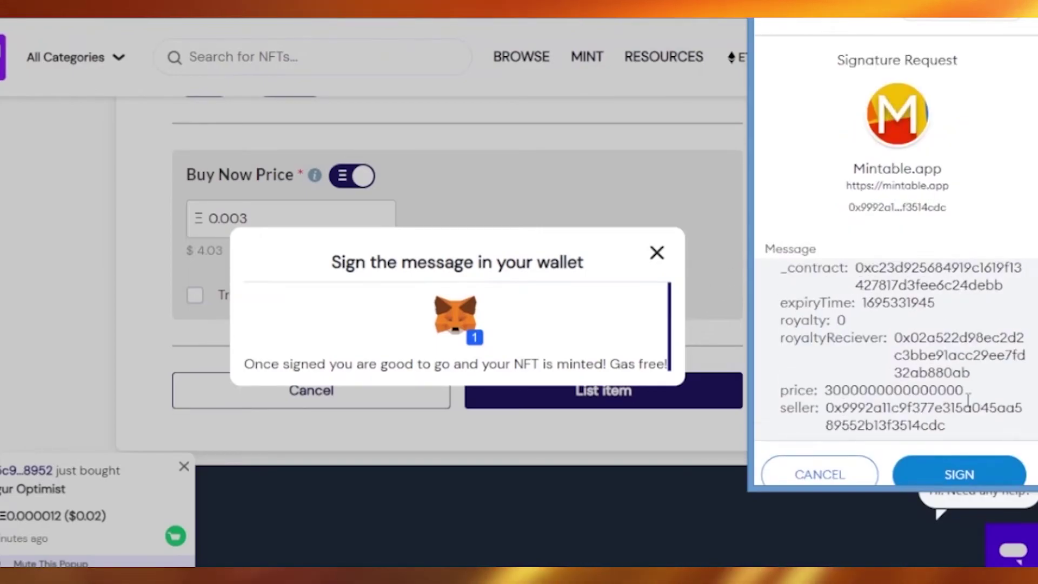
left_click(977, 468)
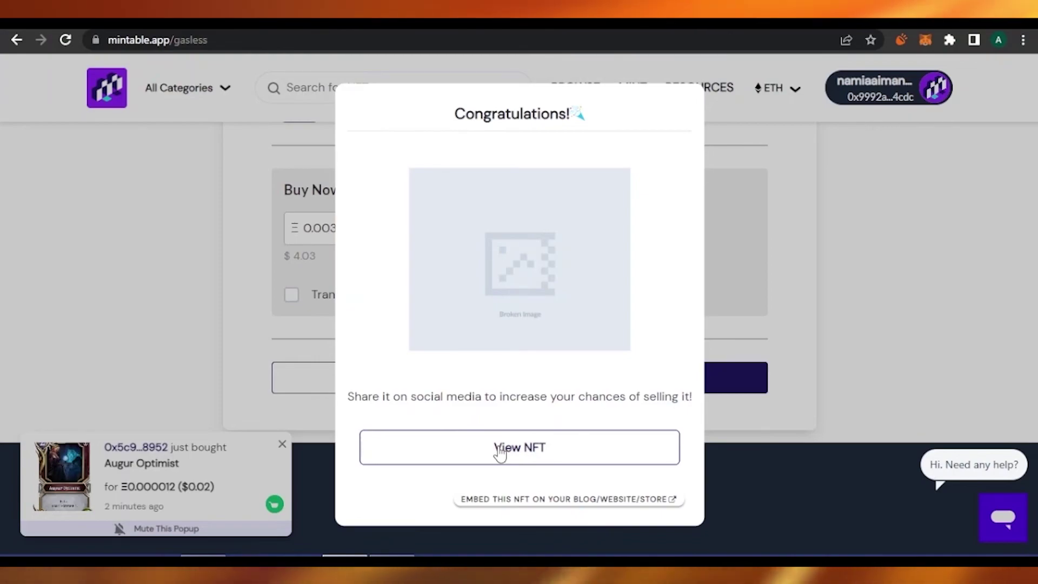
Go to the new NFT's item page and browse its details.
left_click(498, 449)
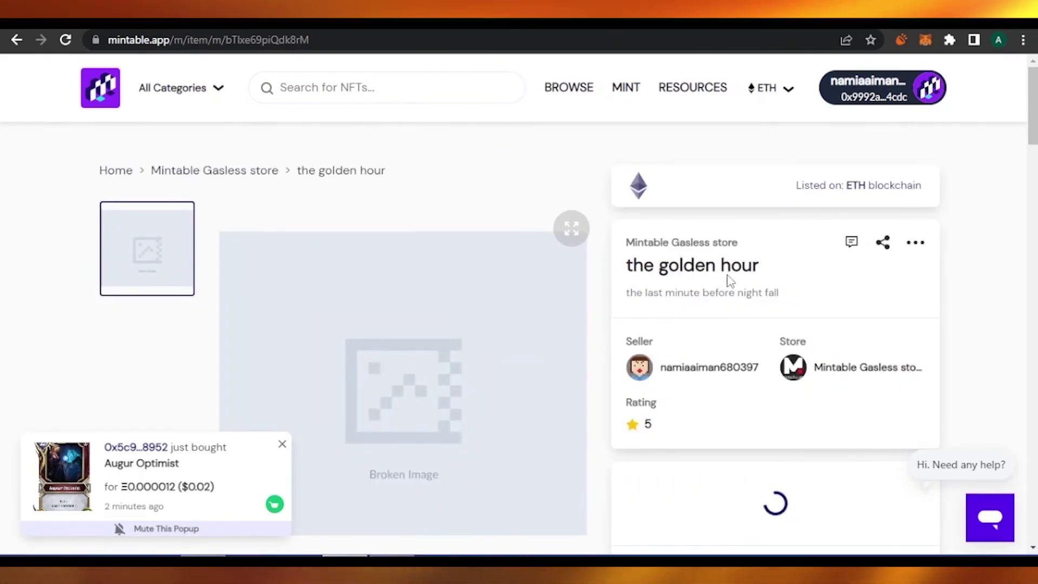
scroll(727, 280, "down", 8)
scroll(1033, 120, "up", 7)
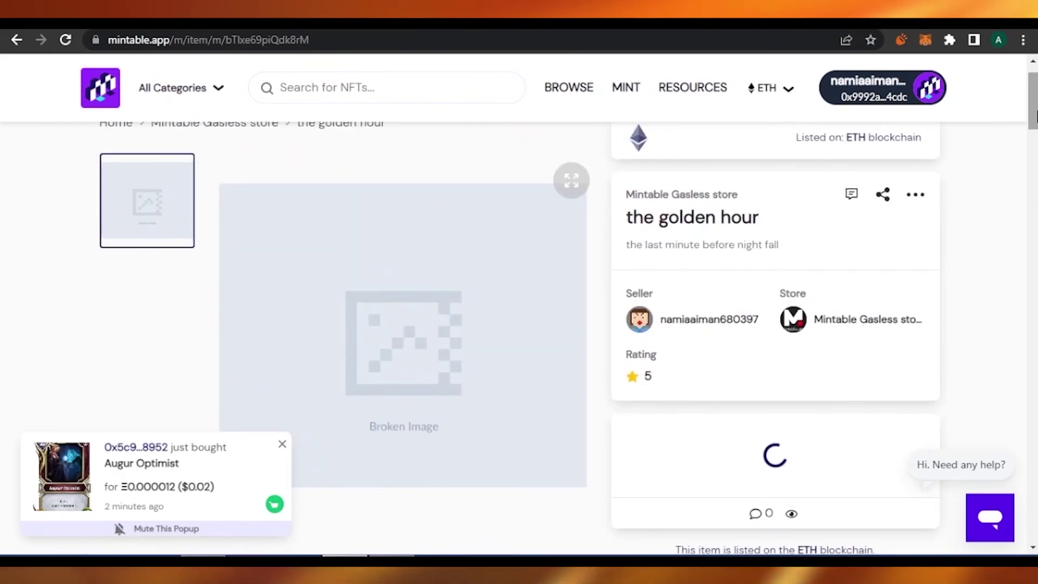
scroll(1034, 116, "down", 3)
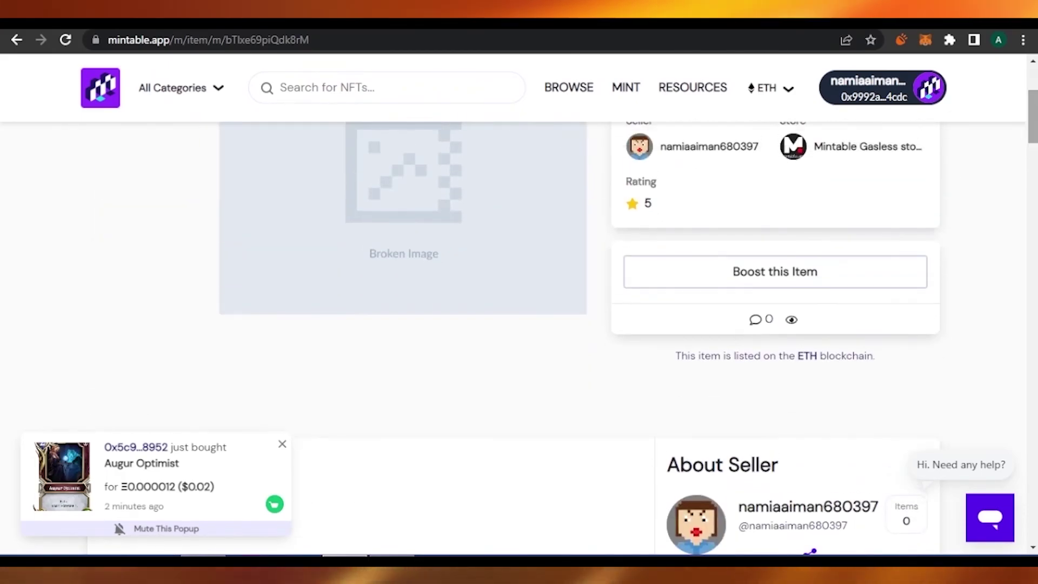
scroll(518, 303, "up", 4)
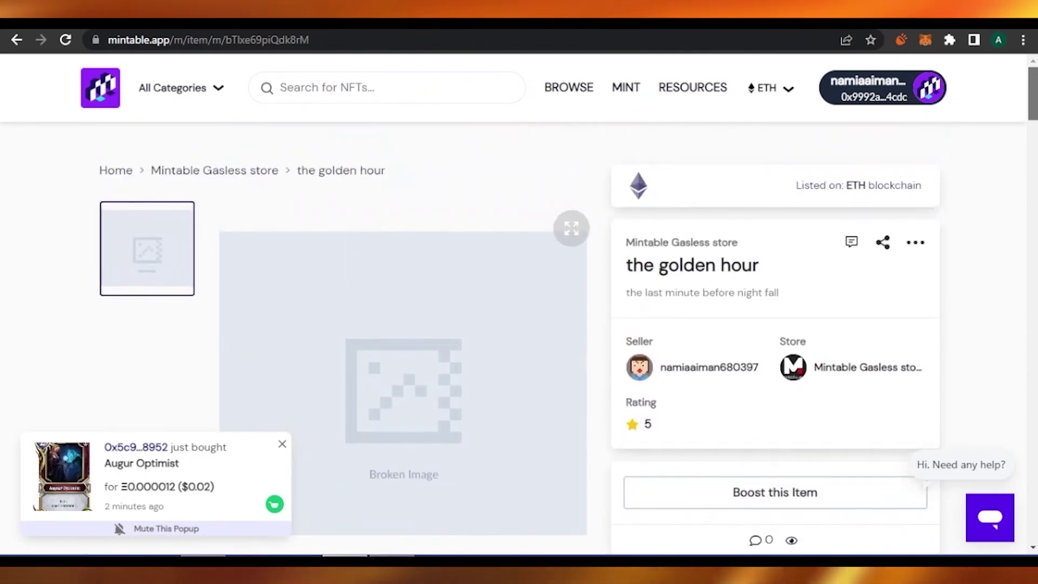
scroll(518, 302, "down", 8)
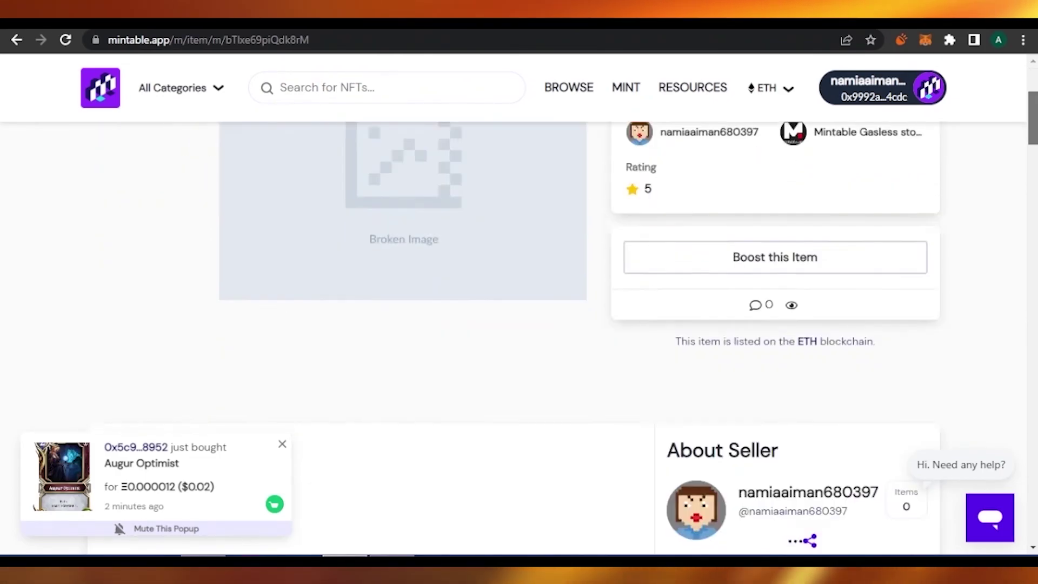
scroll(519, 303, "up", 5)
scroll(519, 302, "up", 6)
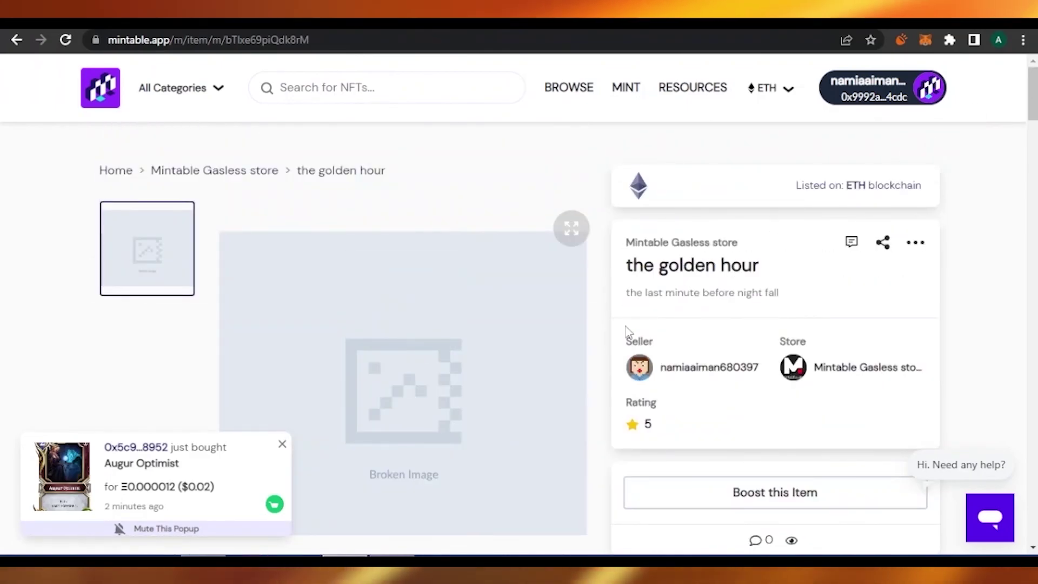
Dismiss the recent purchase notification and recheck the 'the golden hour' listing in Mintable Gasless store.
left_click(282, 443)
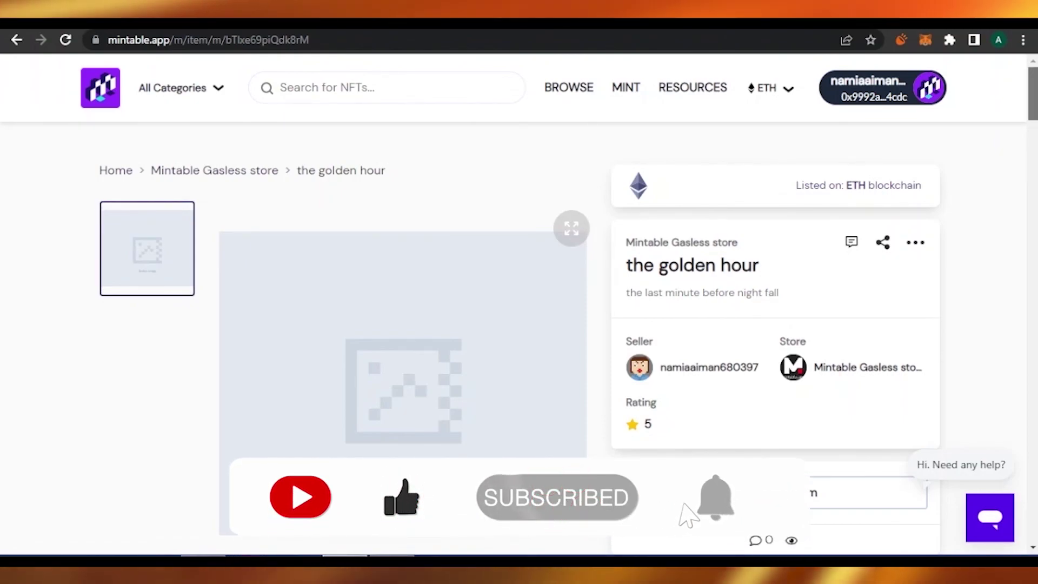
scroll(519, 297, "down", 1)
scroll(519, 324, "up", 1)
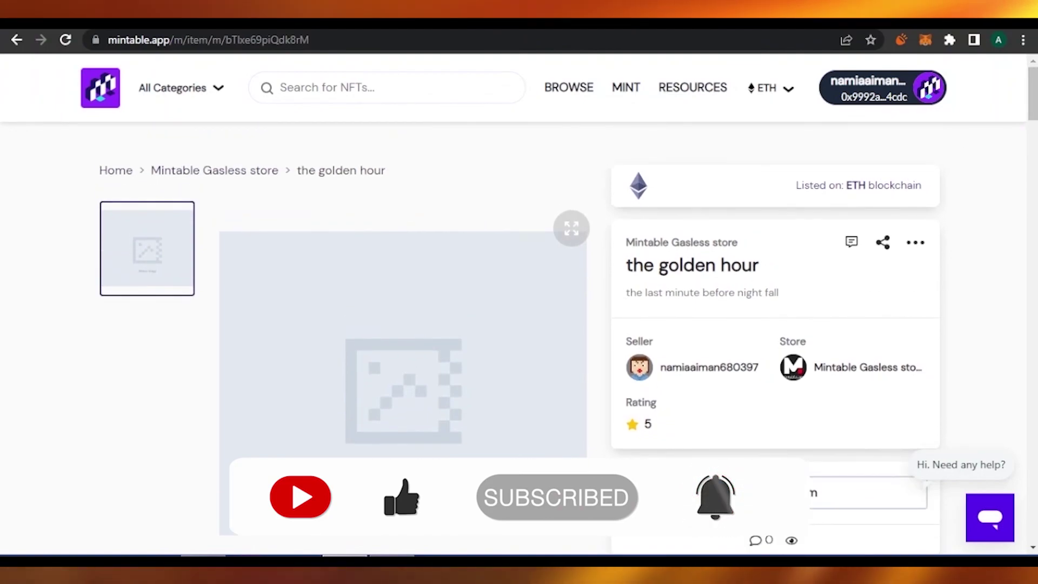
mouse_move(391, 487)
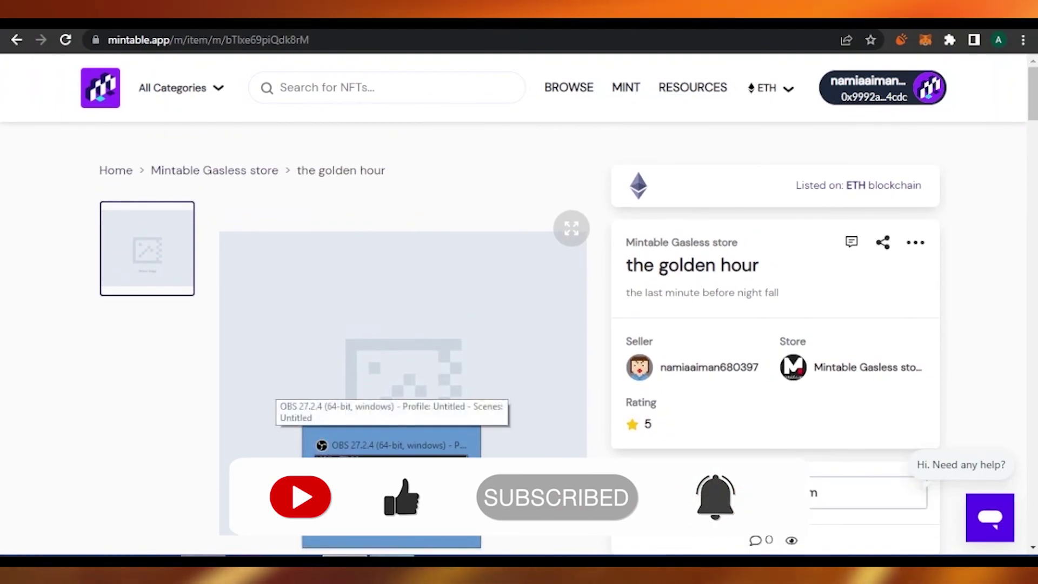